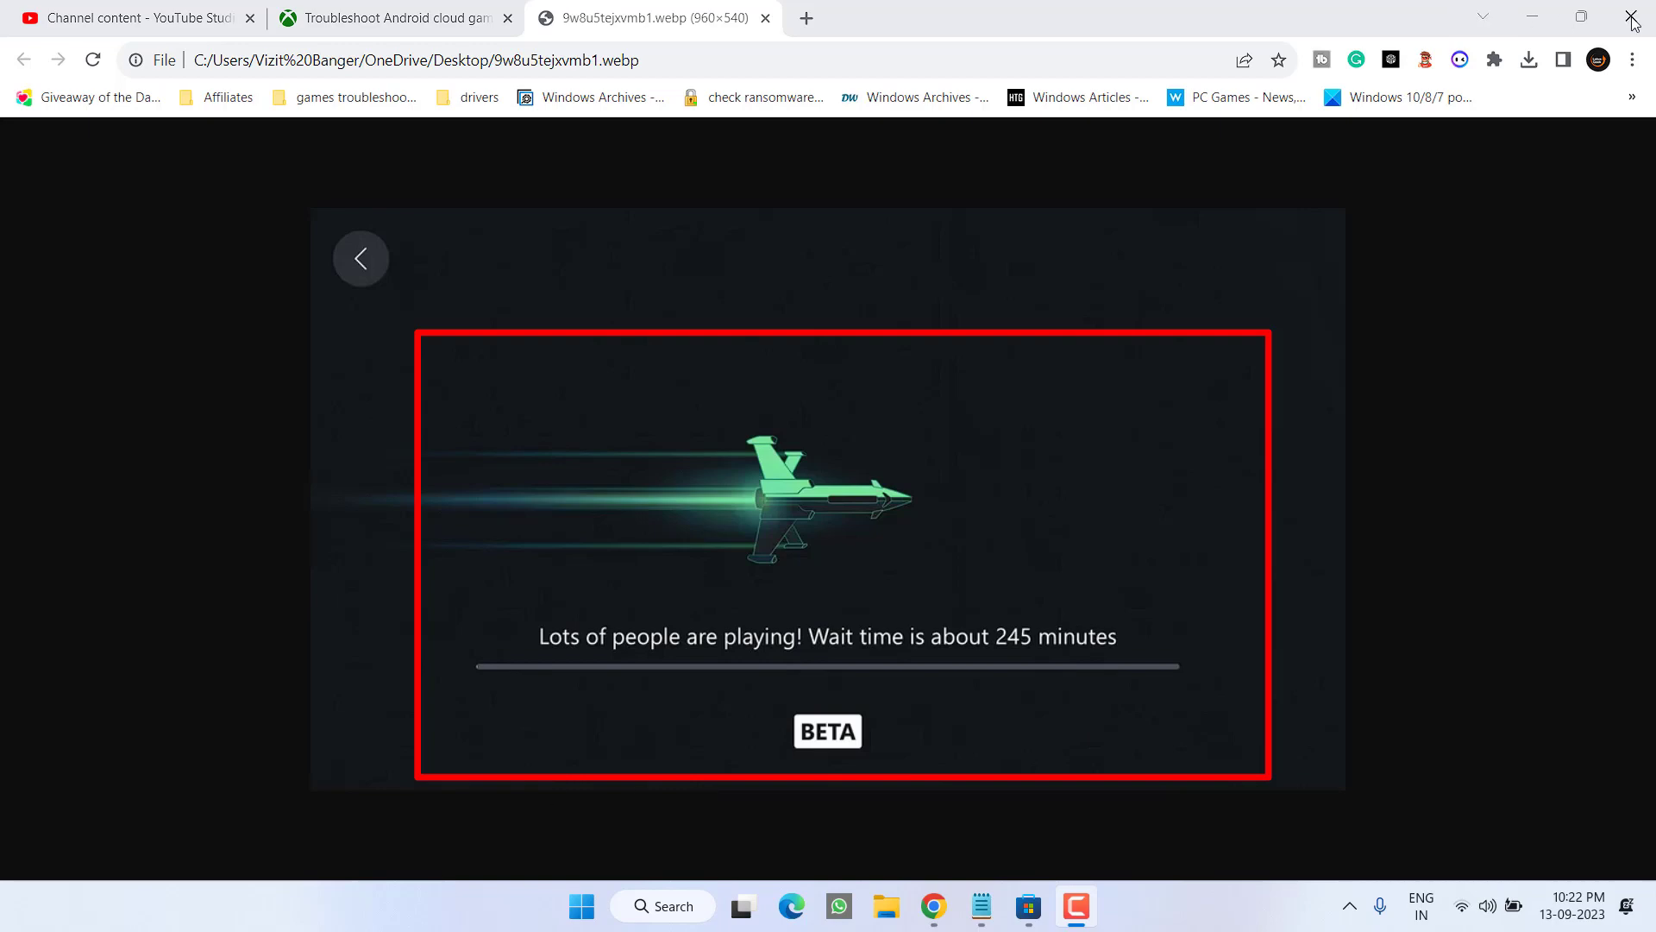
Step: Open the Microsoft Store, check the library of app updates and search the store for xbox
{"action": "left_click", "coordinate": [1532, 17]}
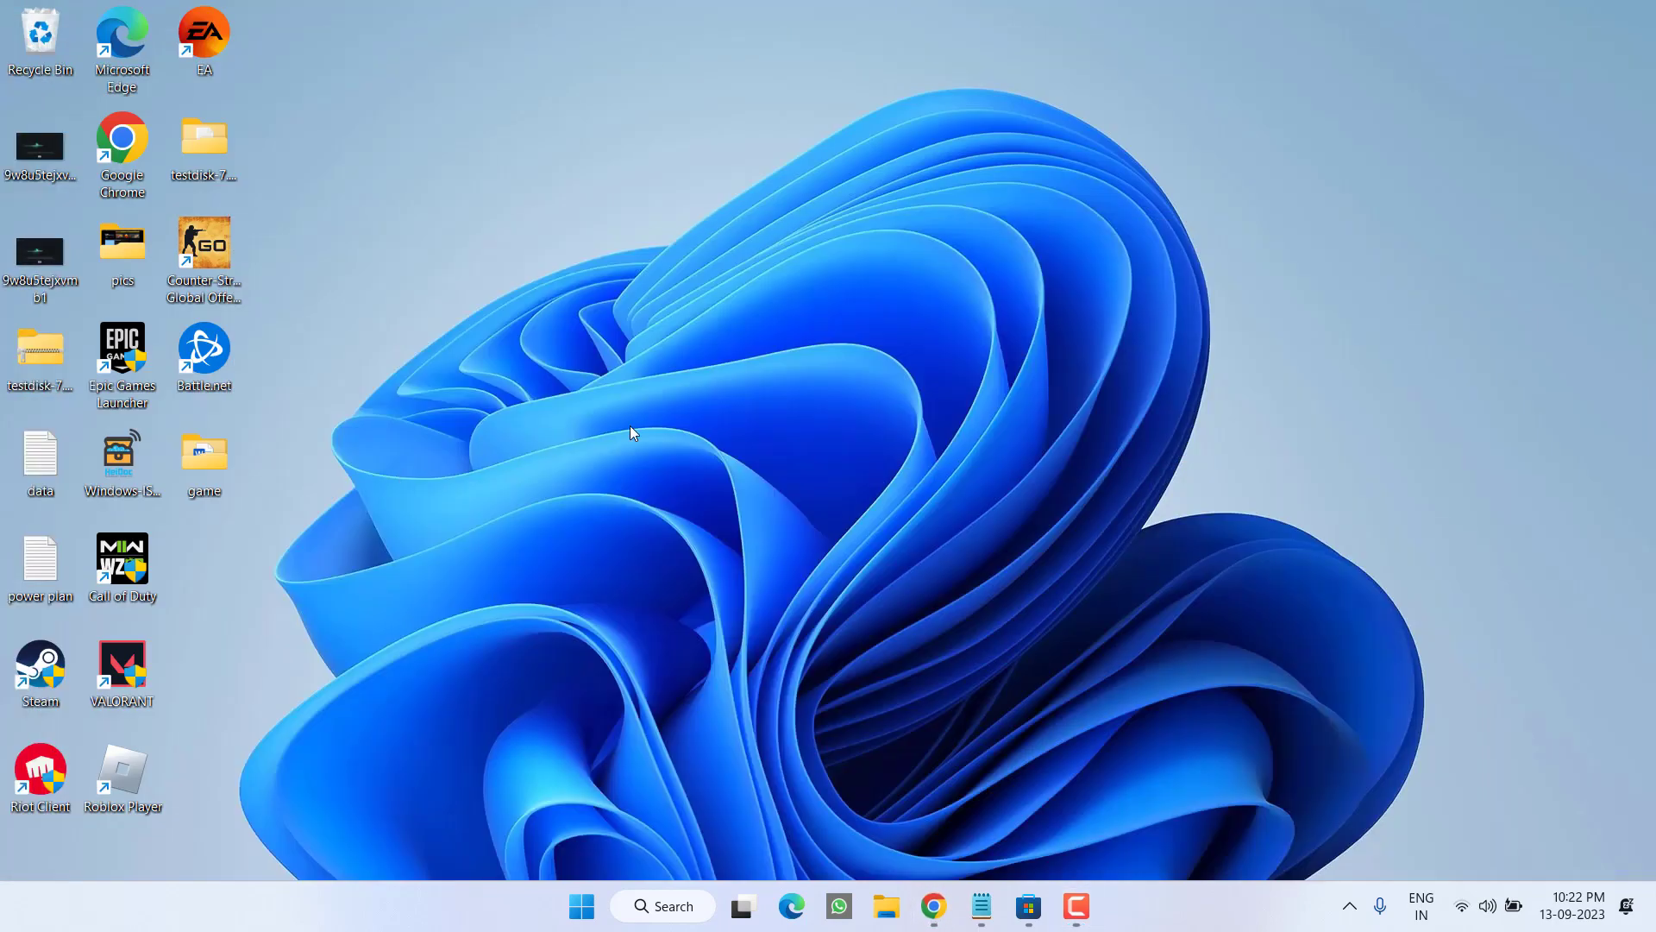
{"action": "left_click", "coordinate": [1029, 905]}
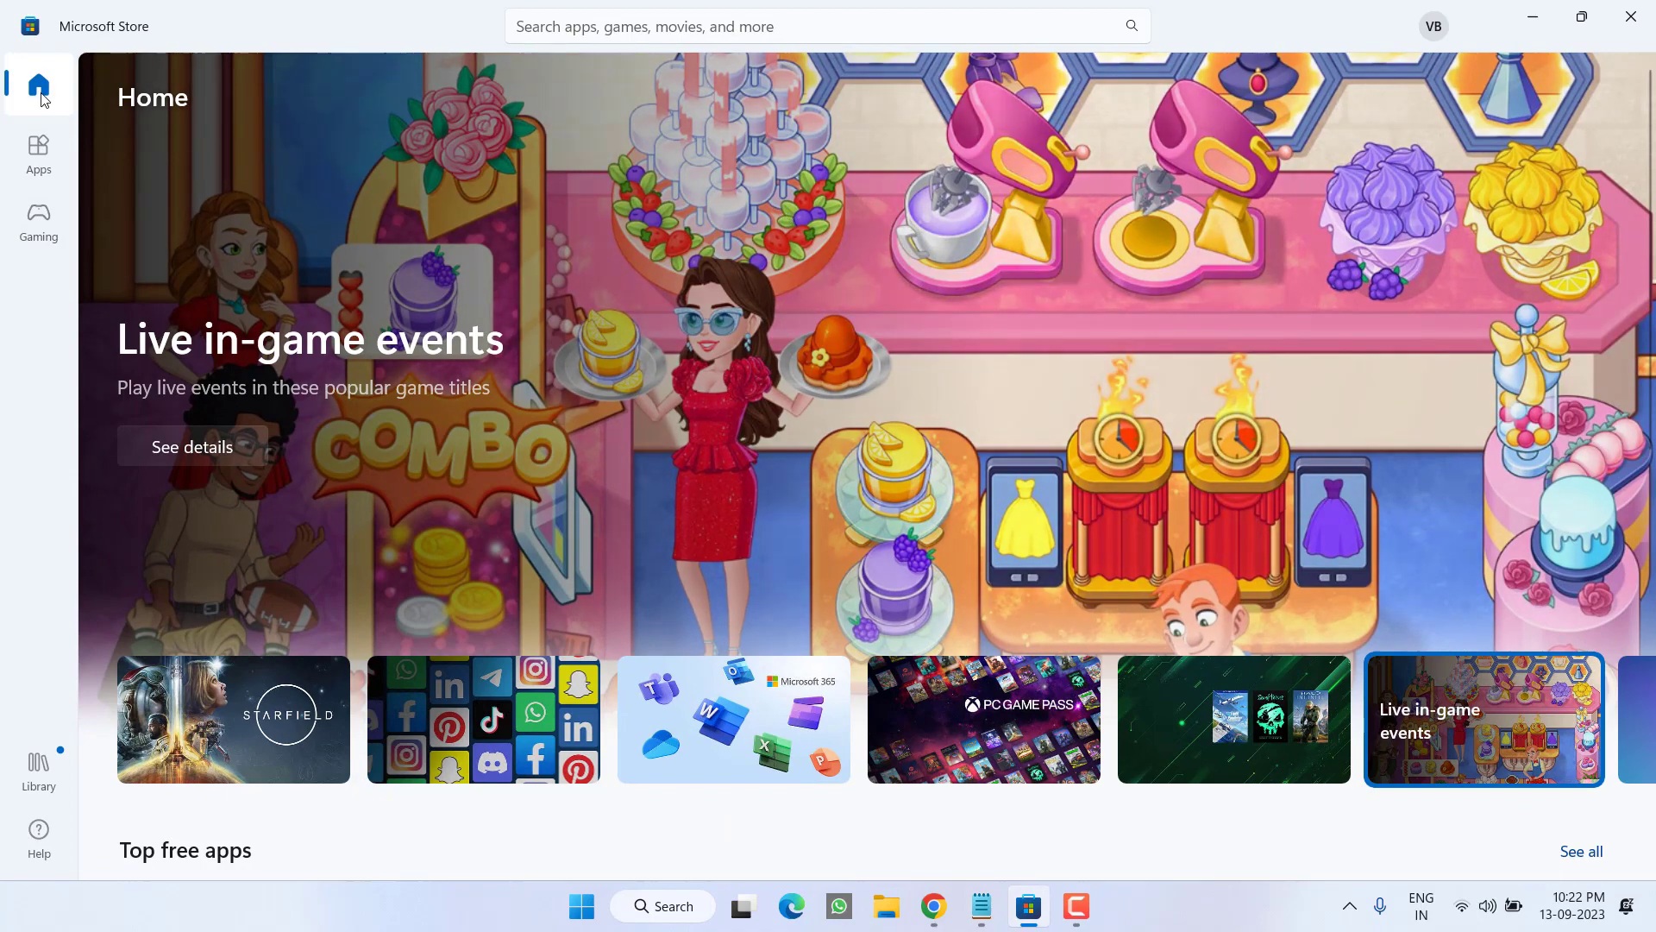
{"action": "left_click", "coordinate": [38, 768]}
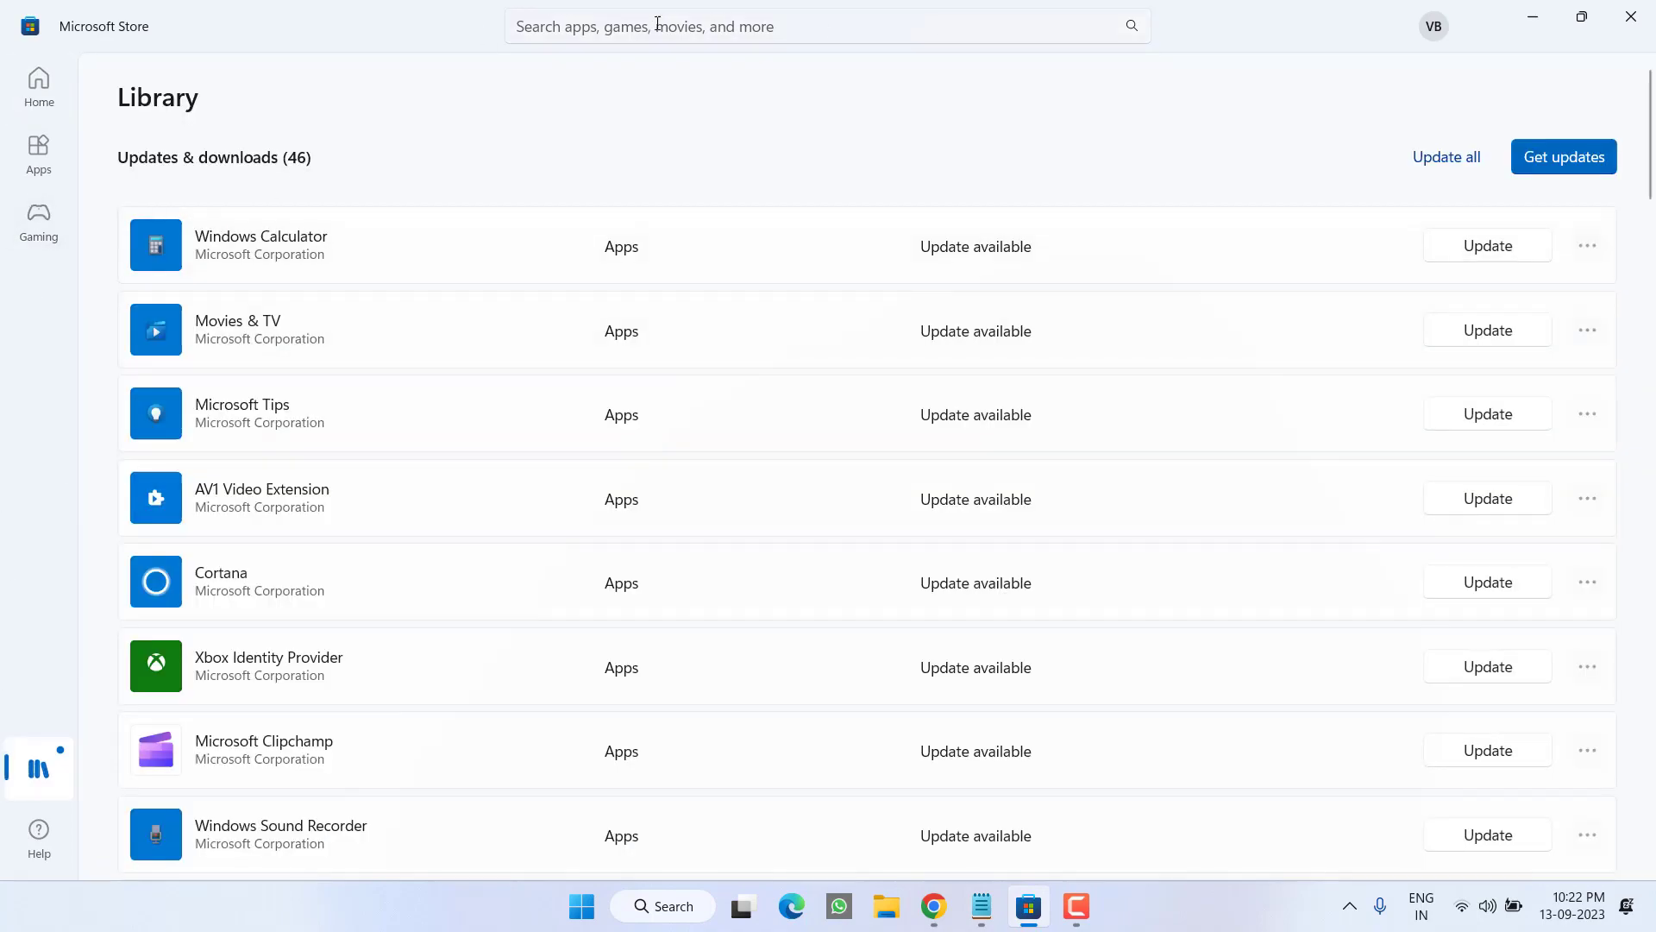
{"action": "left_click", "coordinate": [659, 22]}
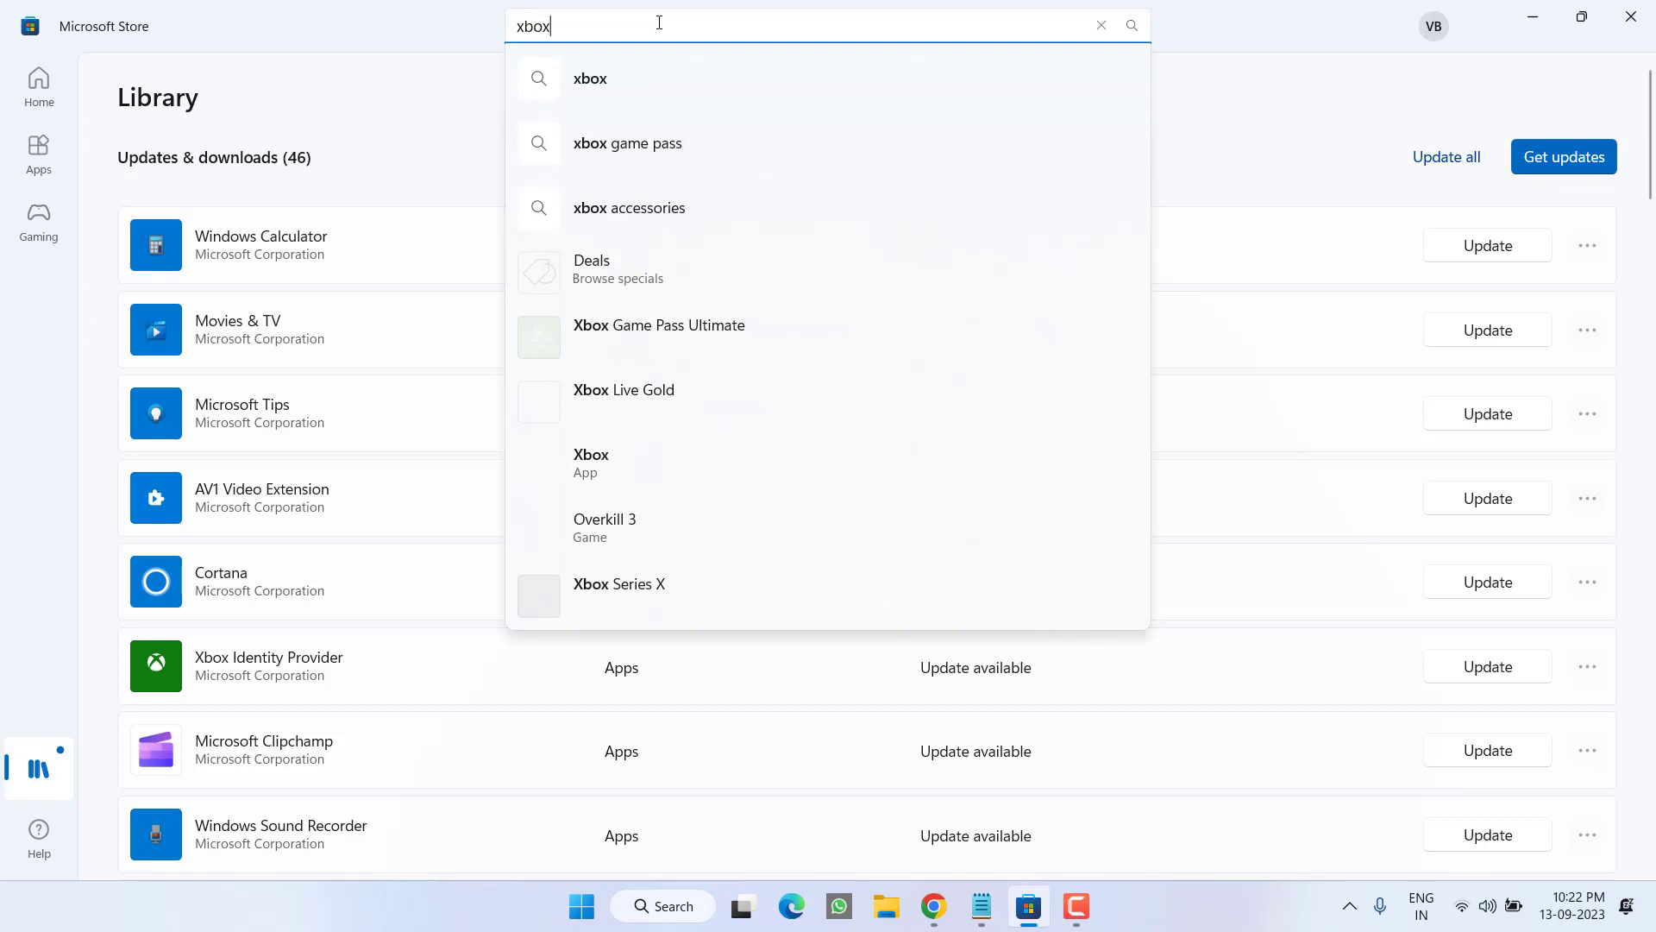
{"action": "key", "text": "Return"}
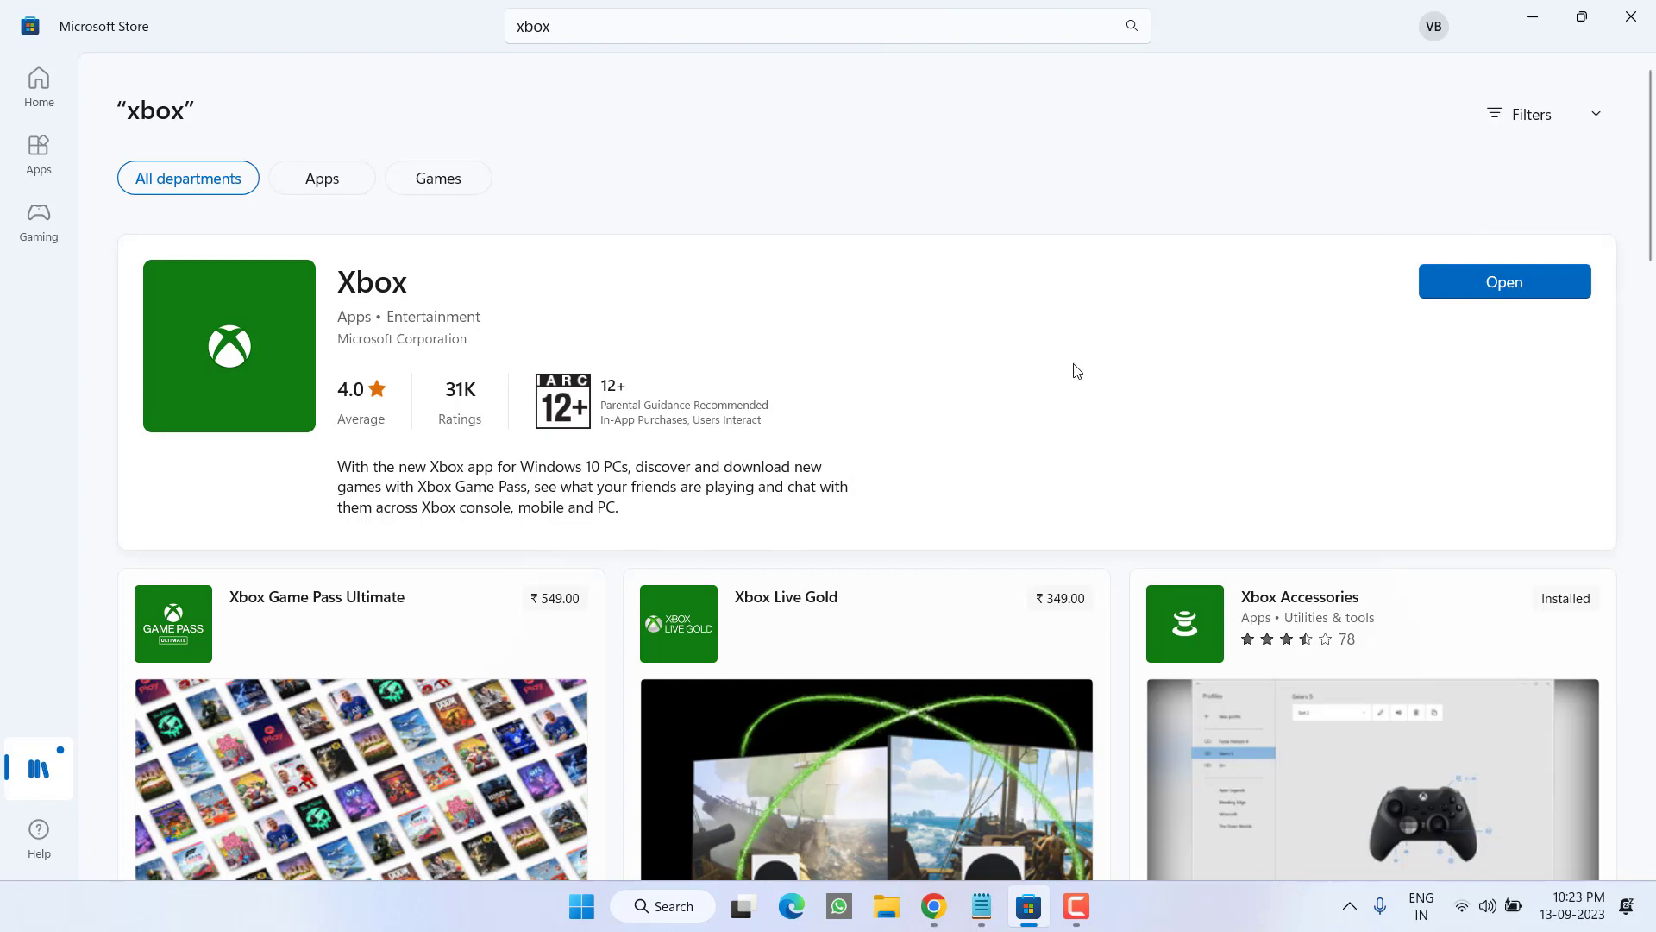
{"action": "left_click", "coordinate": [1631, 16]}
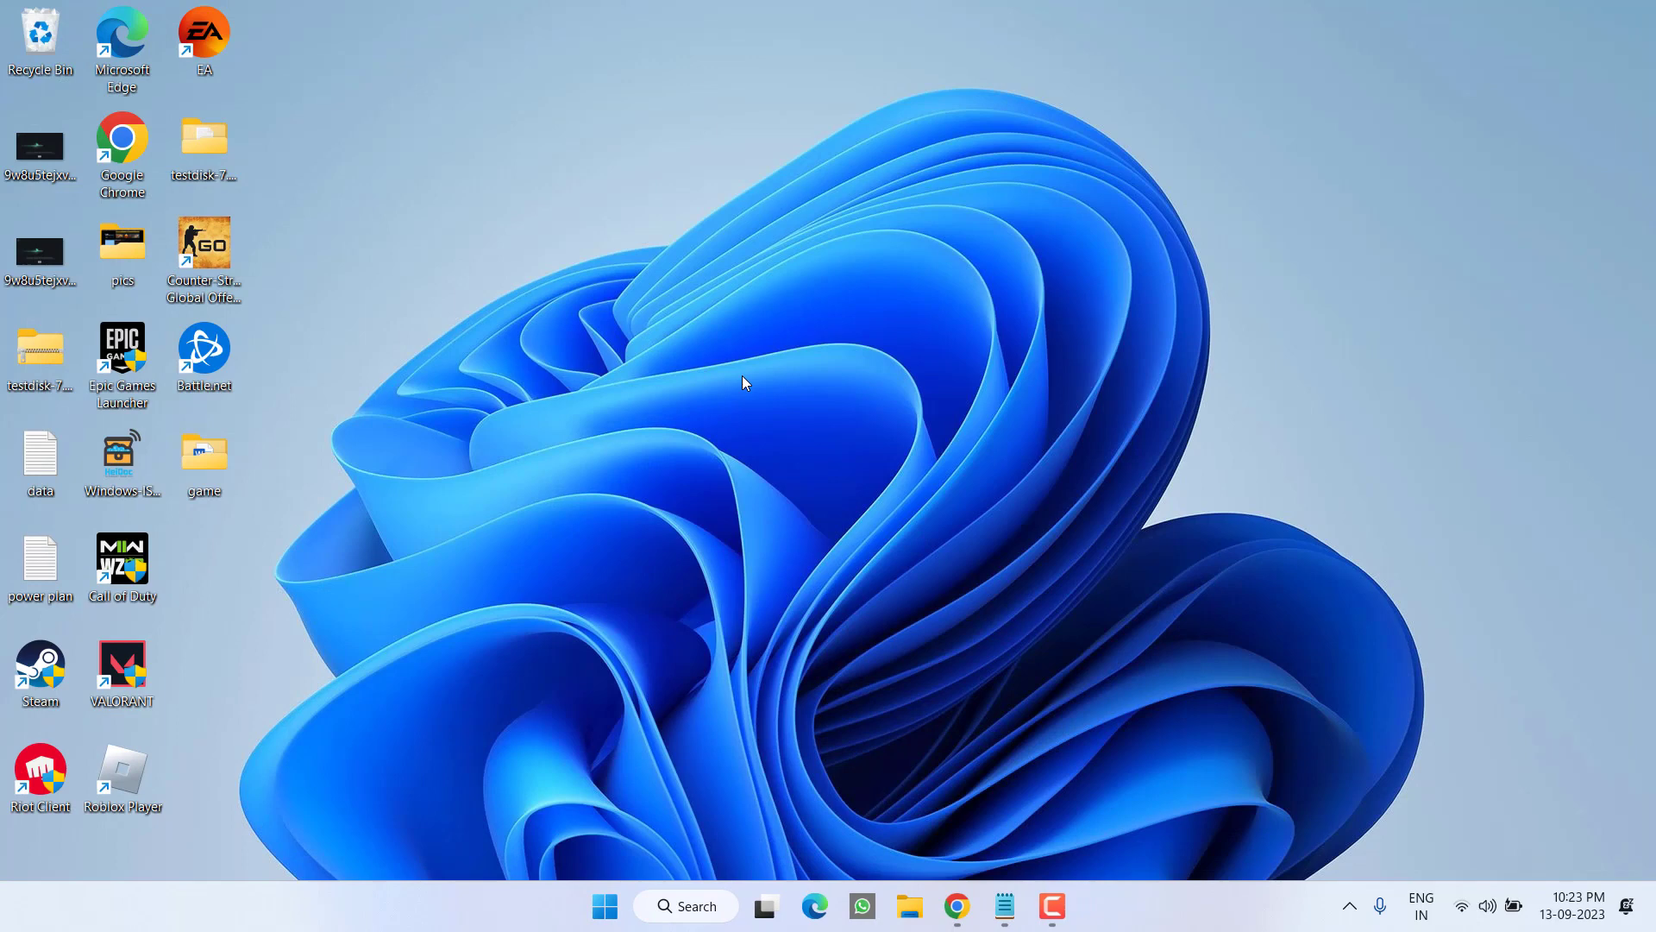
Step: Find the Xbox app among the installed apps in Windows Settings and open its advanced options
{"action": "key", "text": "super+i"}
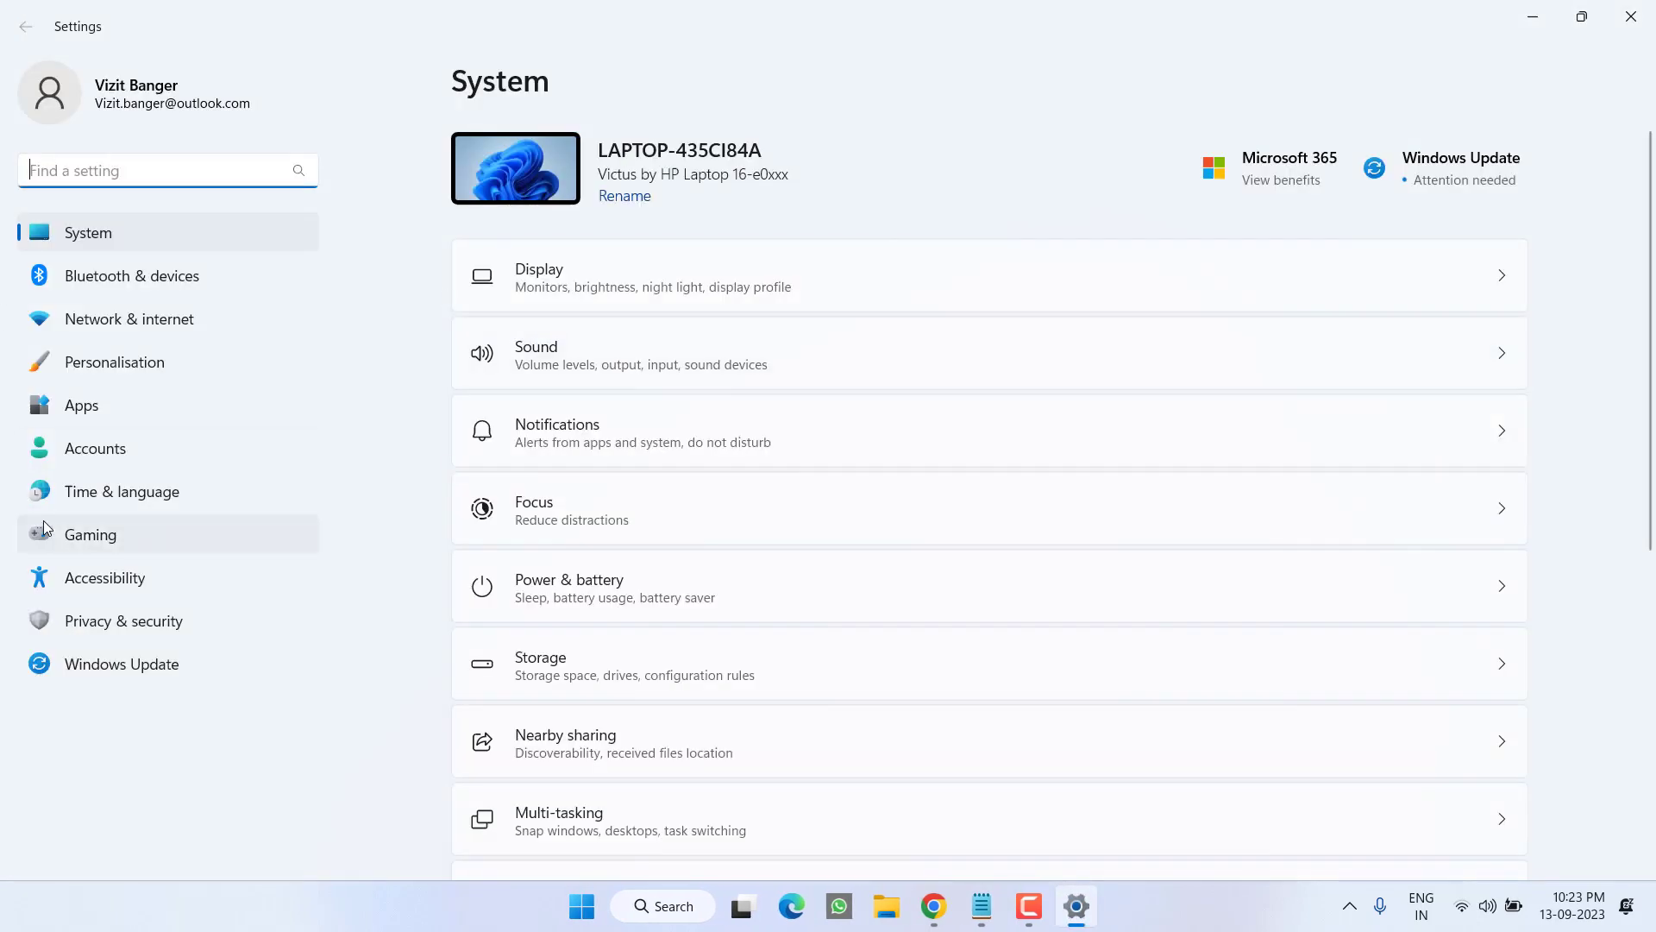
{"action": "left_click", "coordinate": [95, 399]}
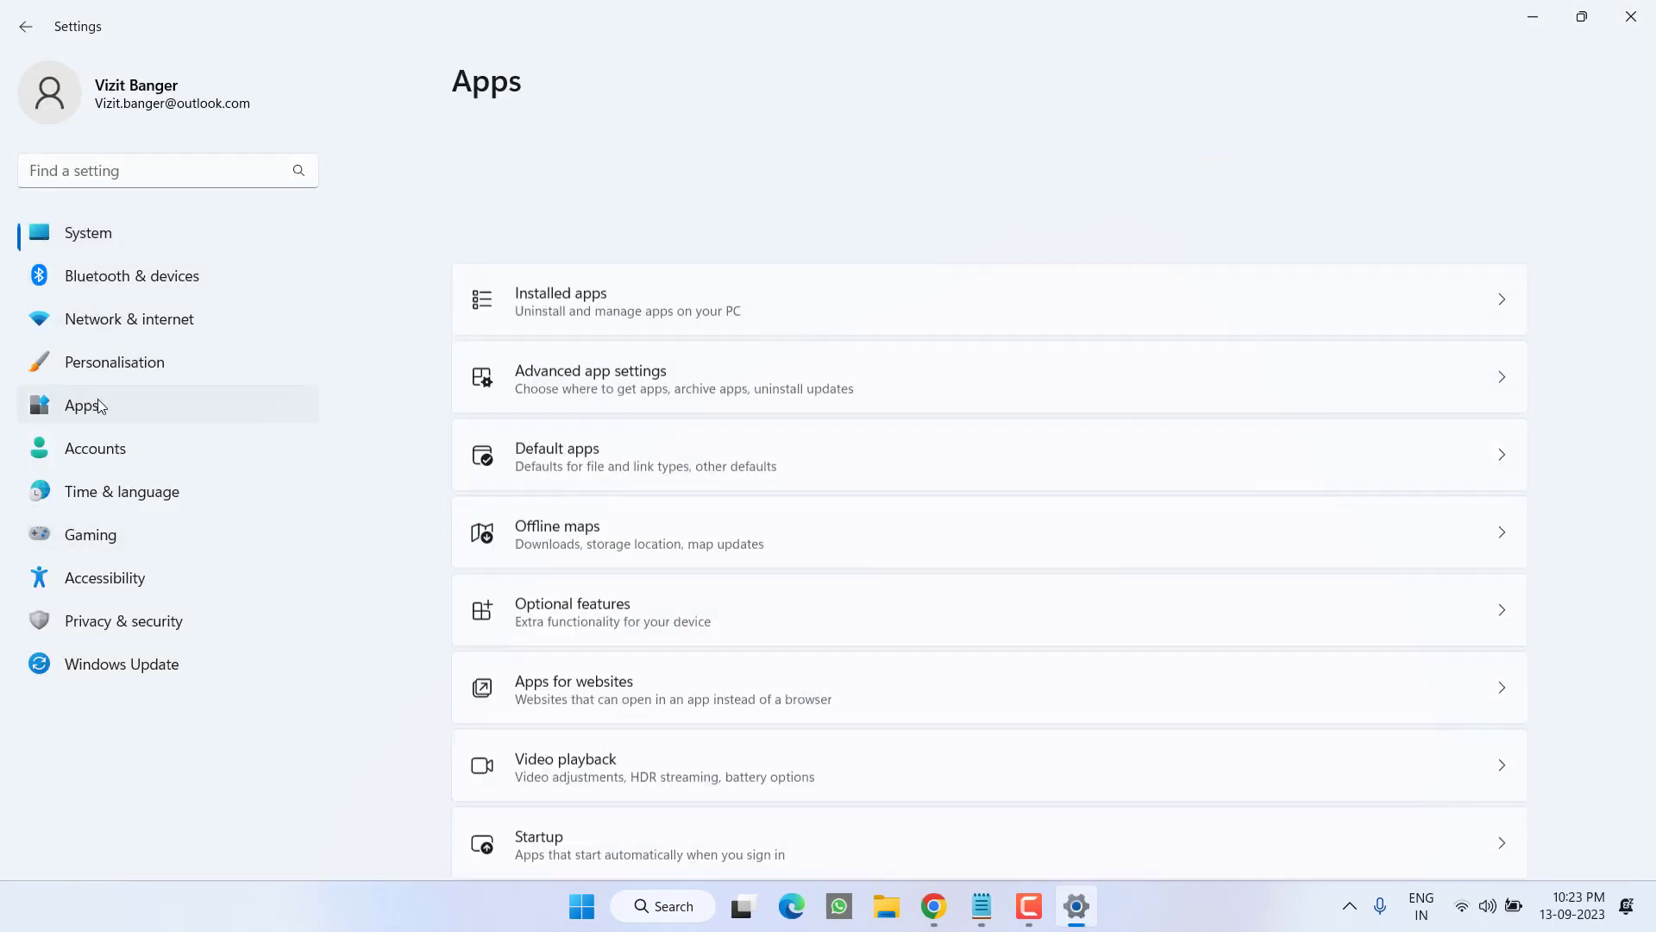
{"action": "left_click", "coordinate": [655, 172]}
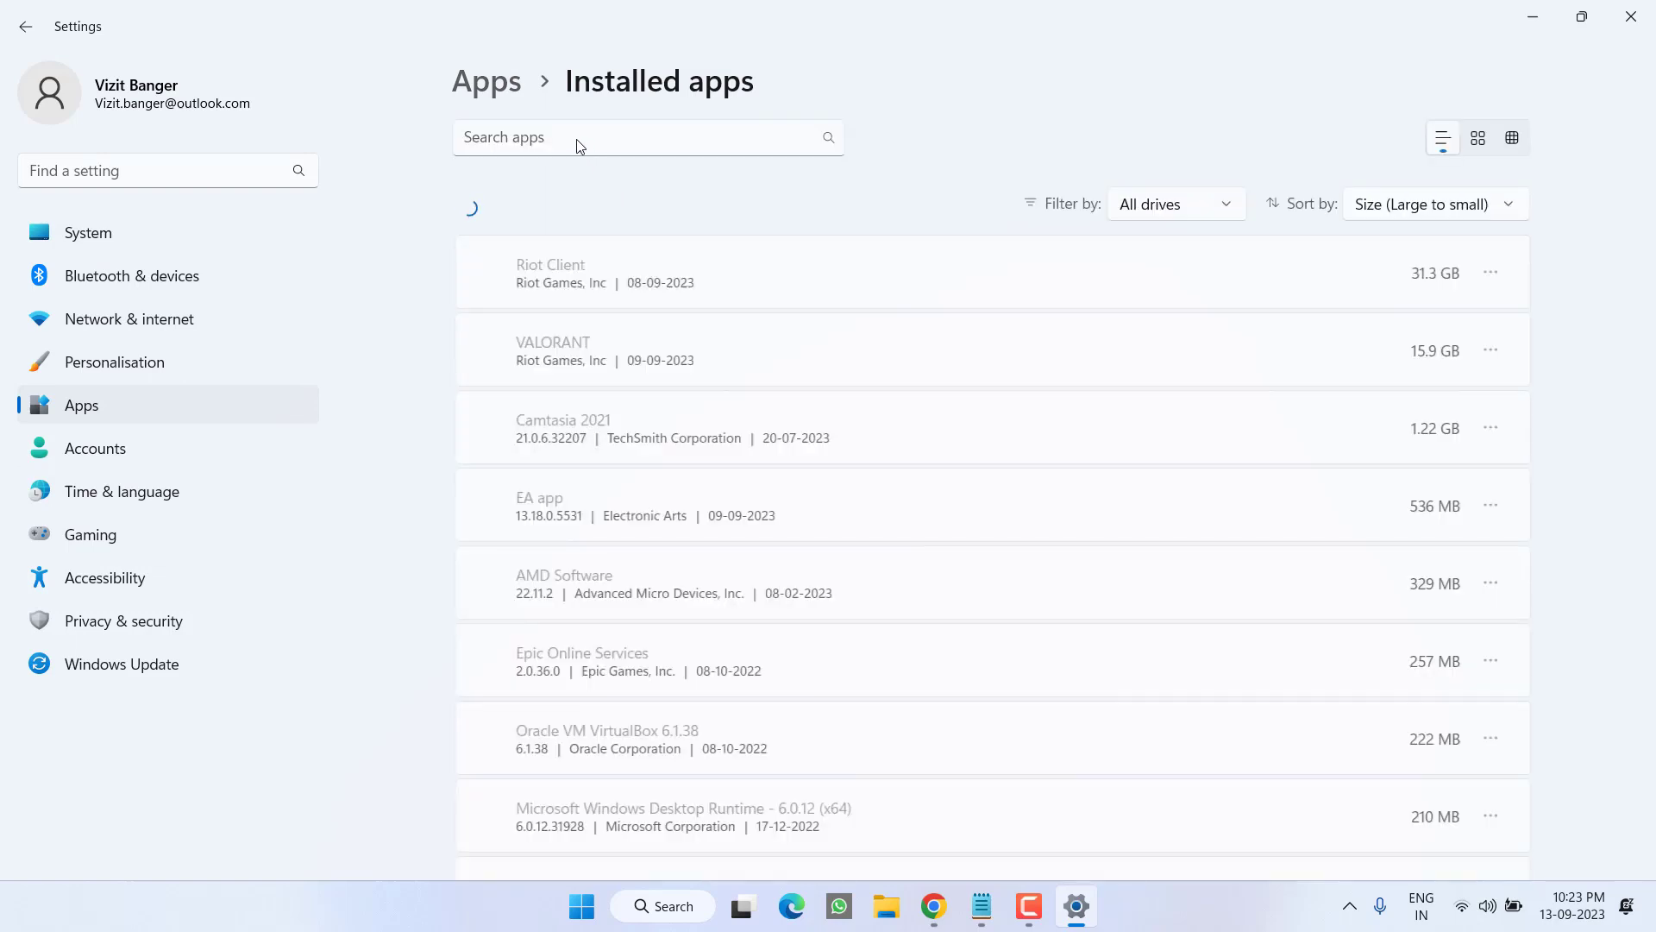
{"action": "left_click", "coordinate": [577, 138]}
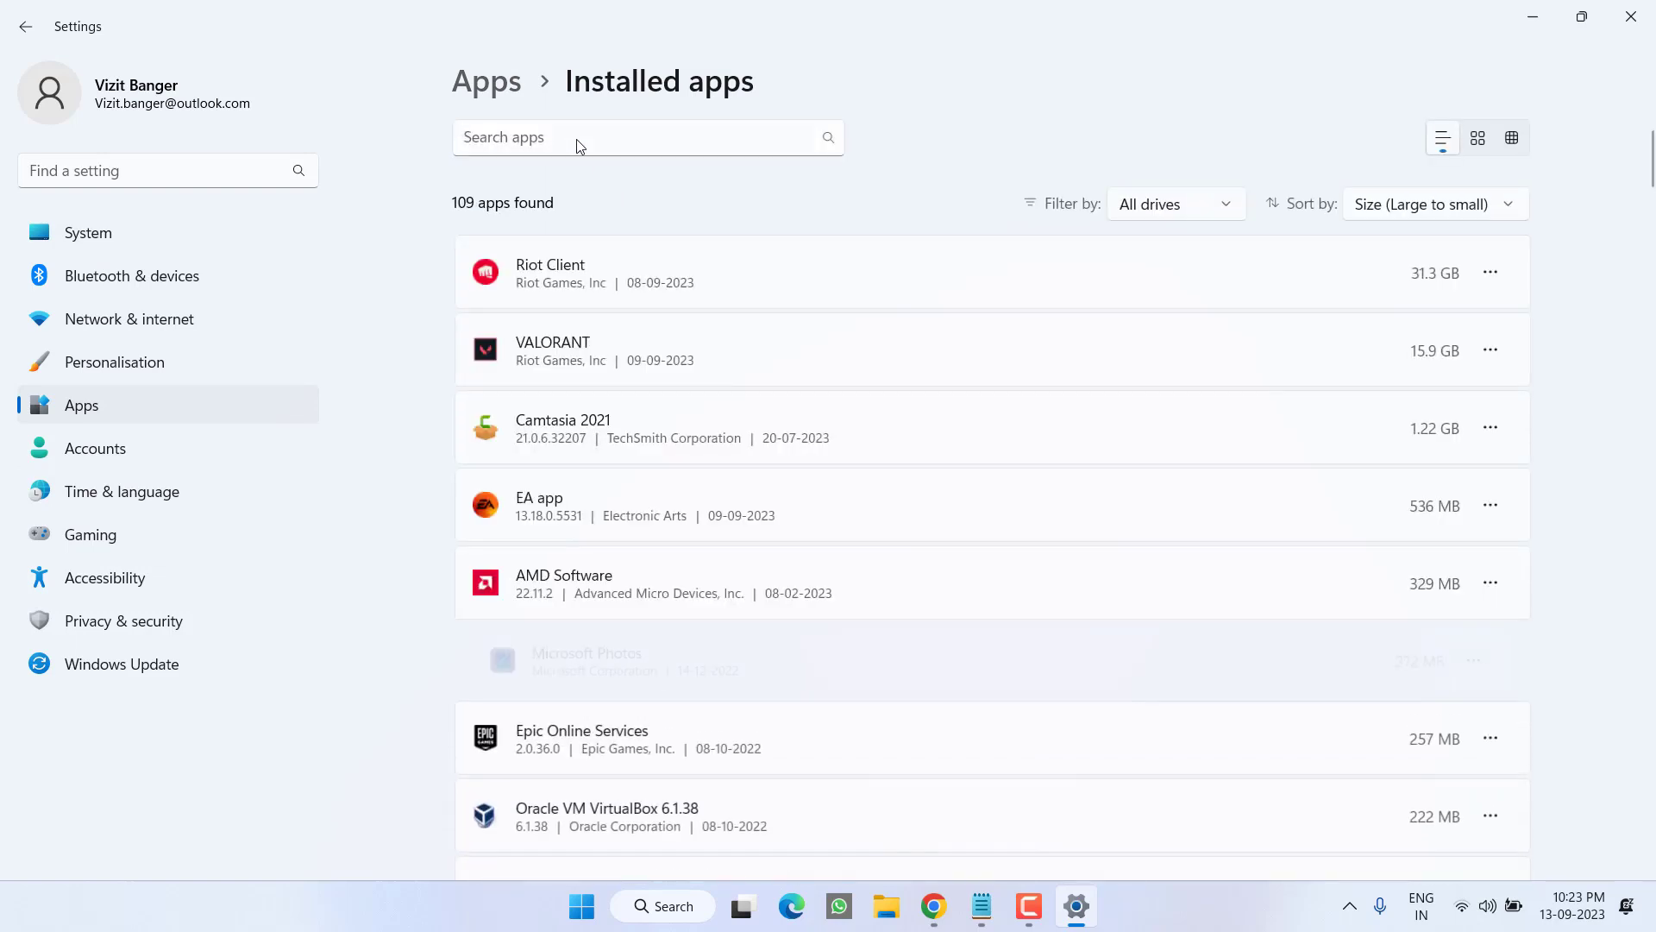
{"action": "type", "text": "xbox"}
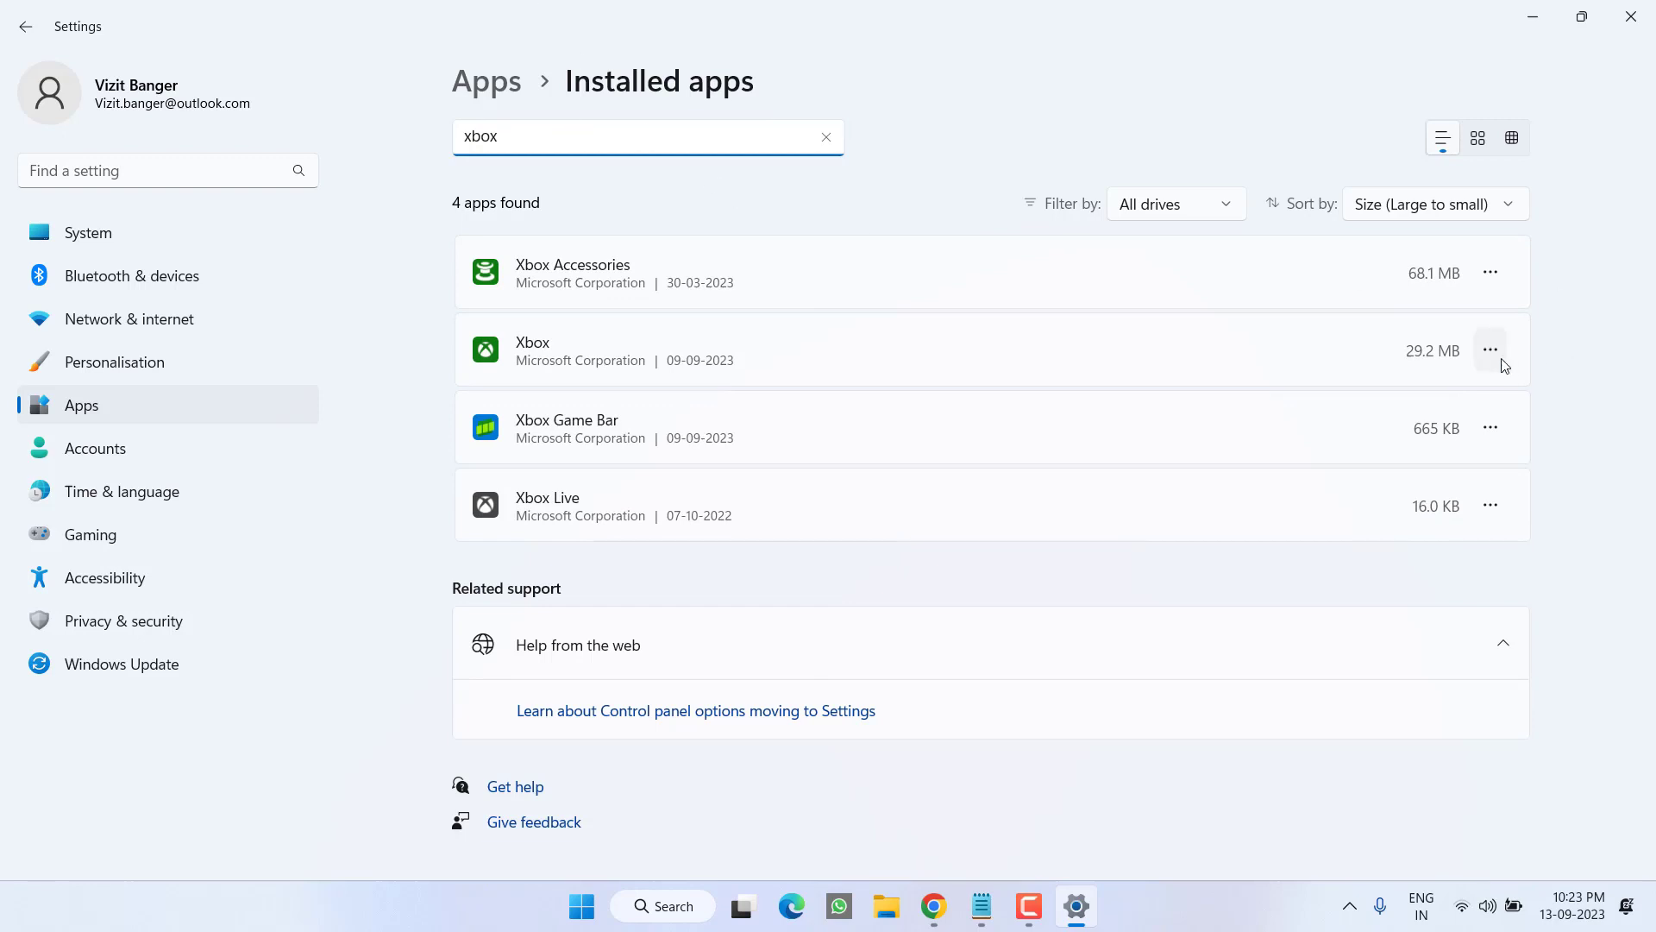
{"action": "left_click", "coordinate": [1491, 350]}
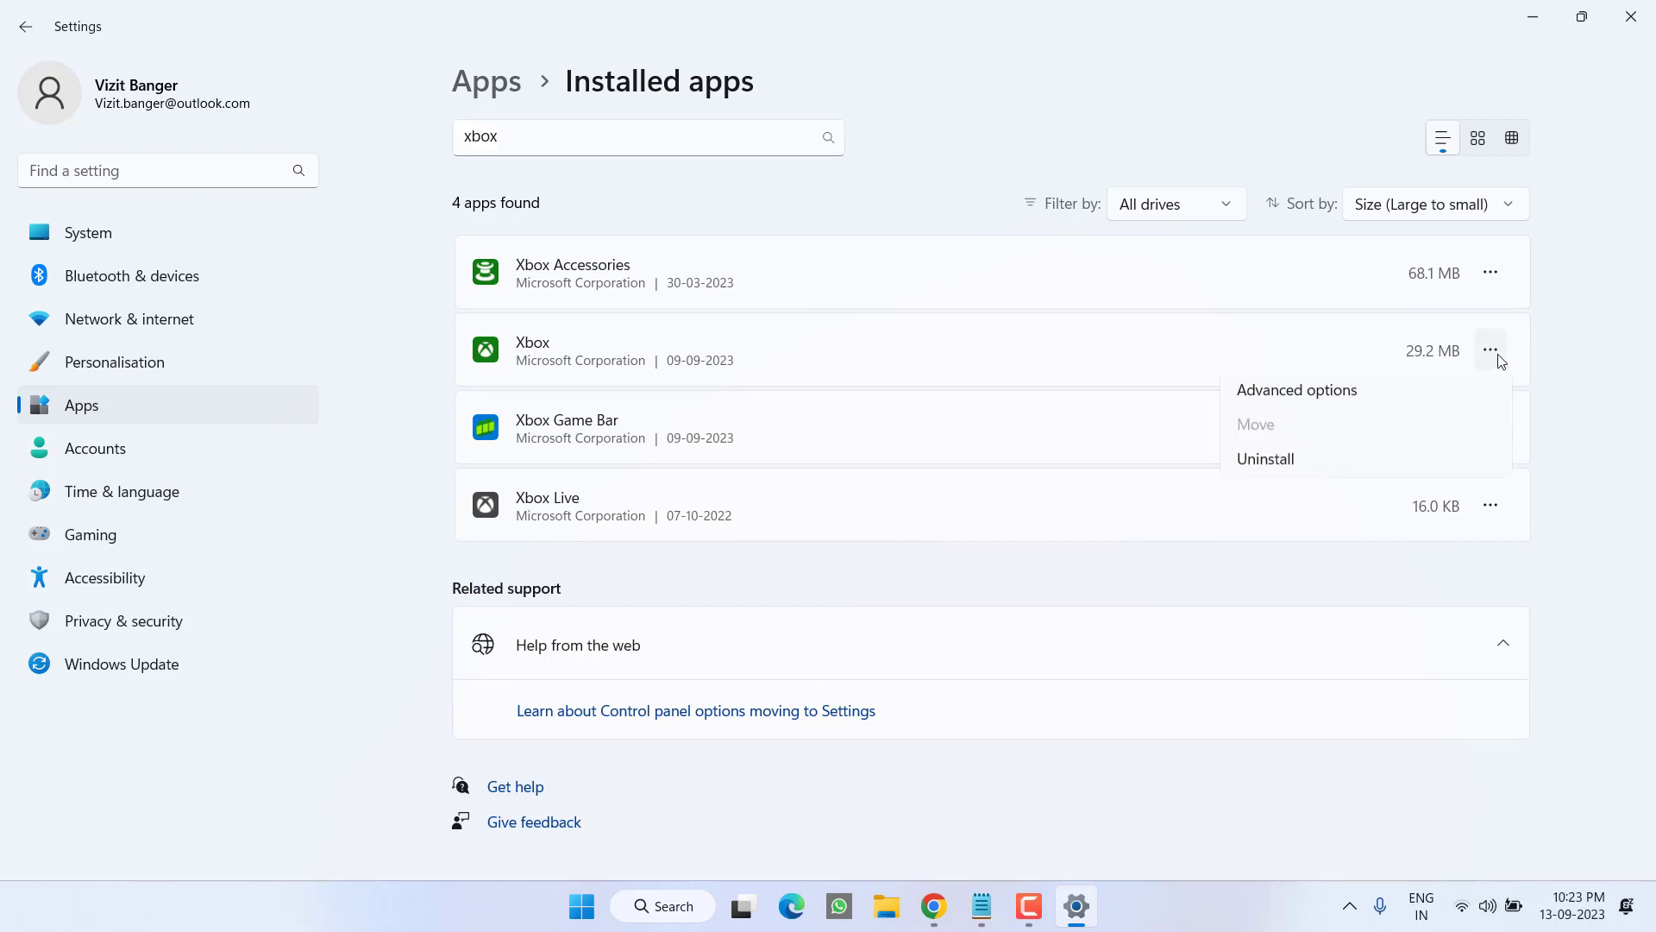
{"action": "left_click", "coordinate": [1297, 397]}
Step: Repair the Xbox app and reset it, confirming the deletion of its data, and close Settings
{"action": "scroll", "coordinate": [727, 405], "scroll_direction": "down", "scroll_amount": 10}
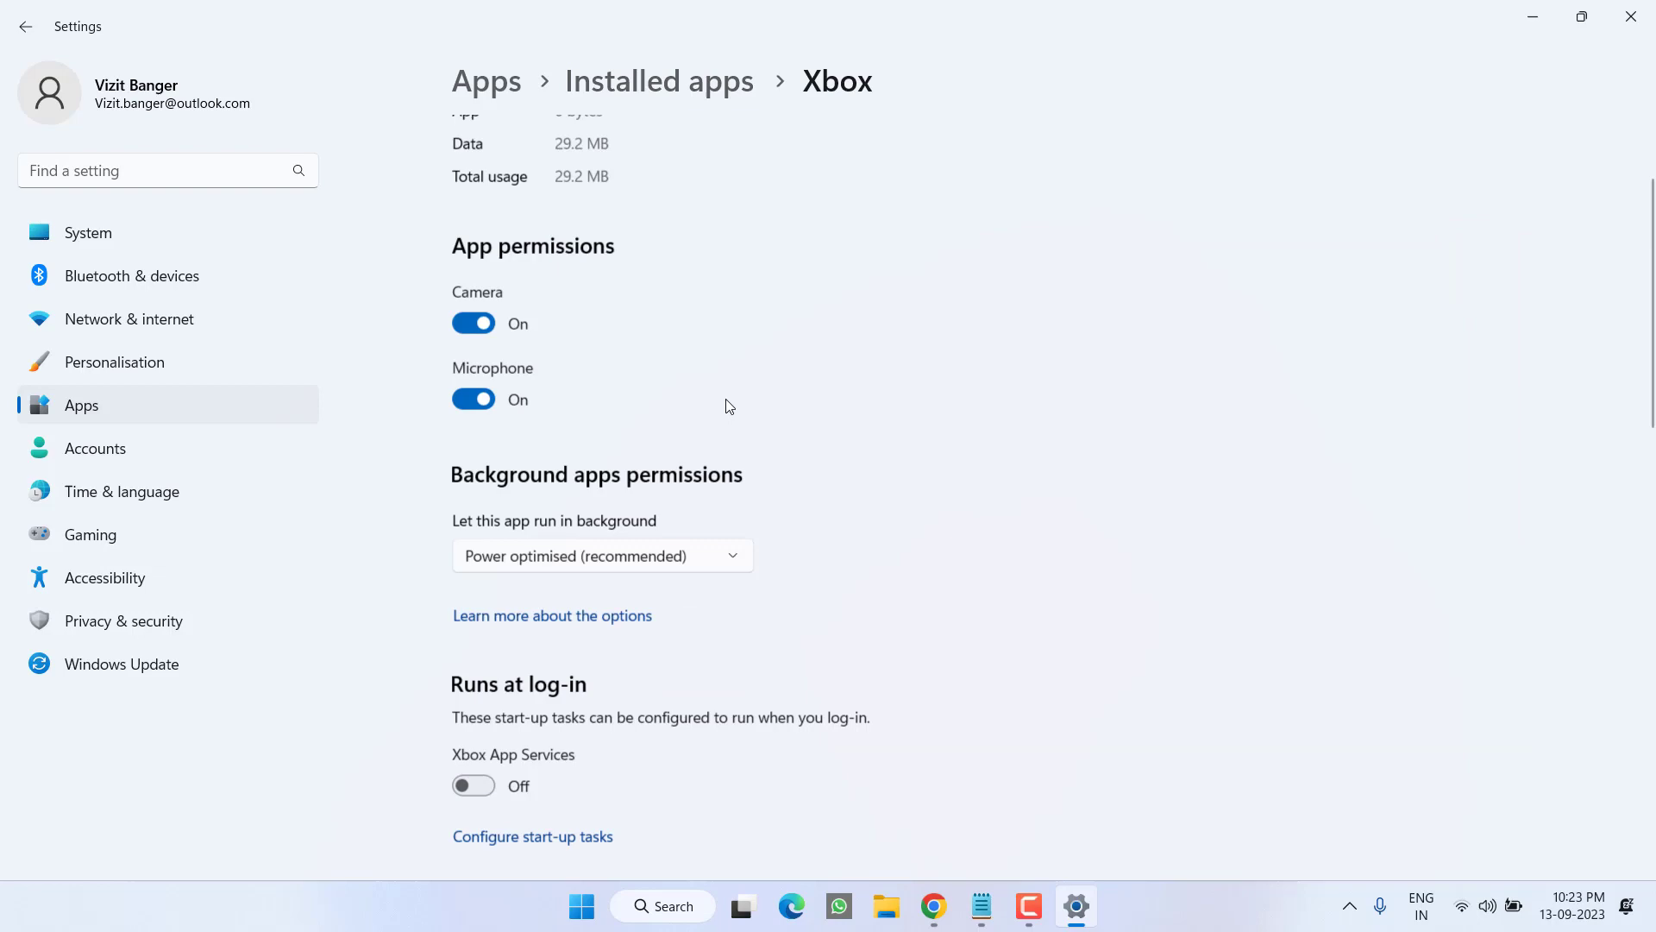
{"action": "scroll", "coordinate": [726, 406], "scroll_direction": "down", "scroll_amount": 5}
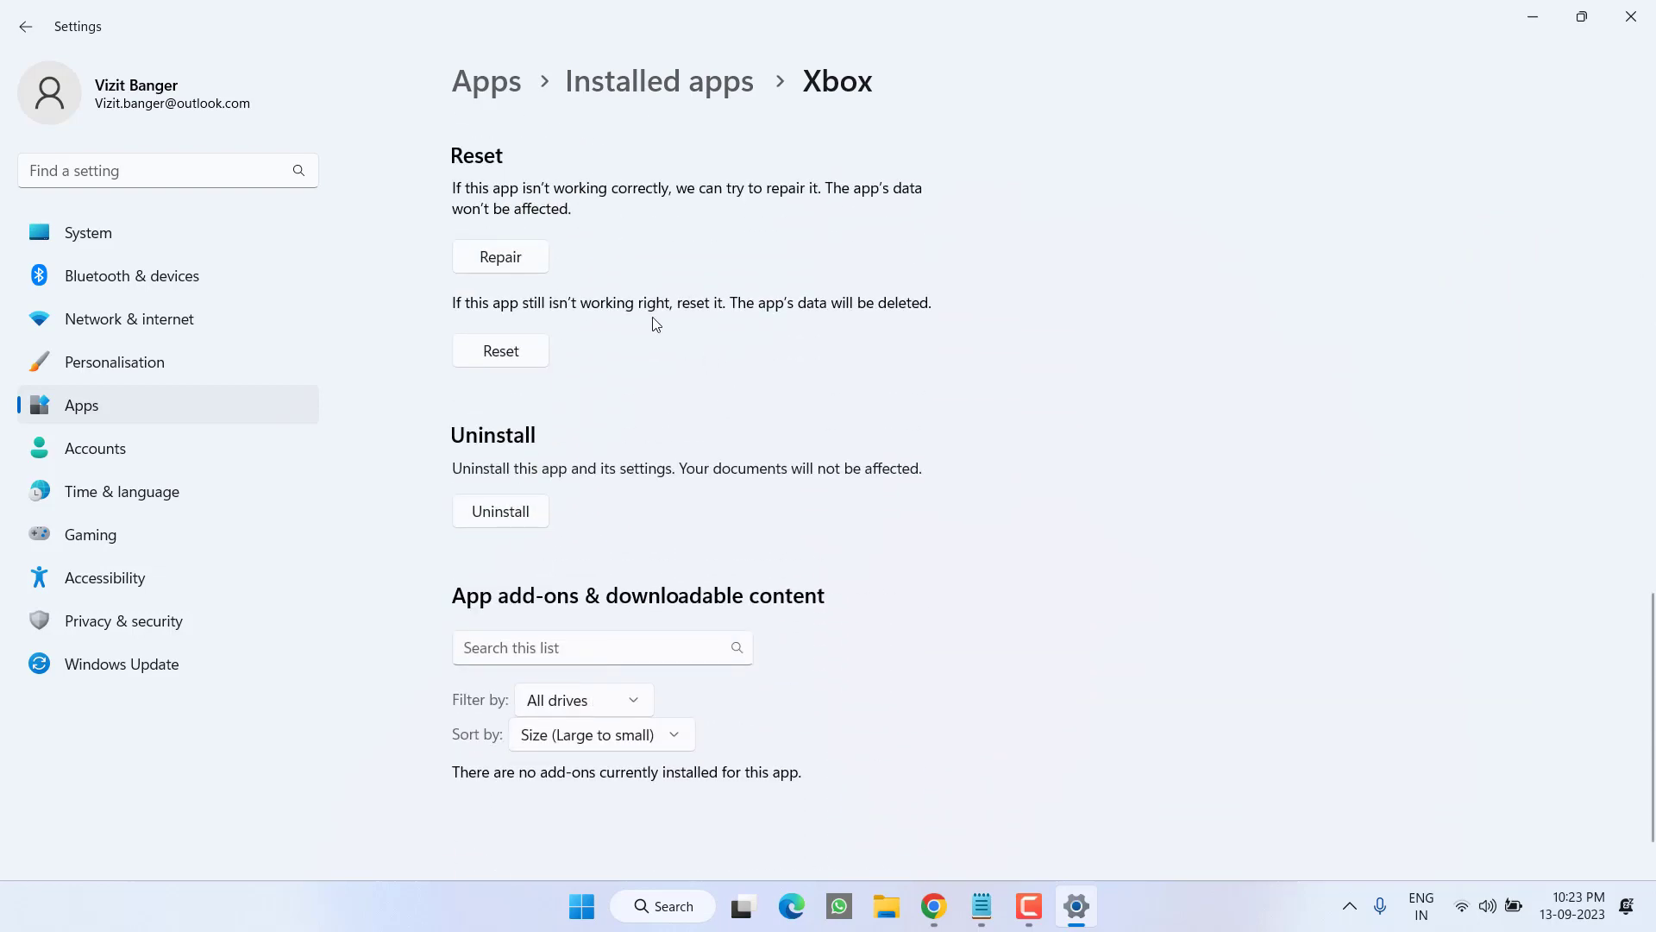
{"action": "left_click", "coordinate": [503, 261]}
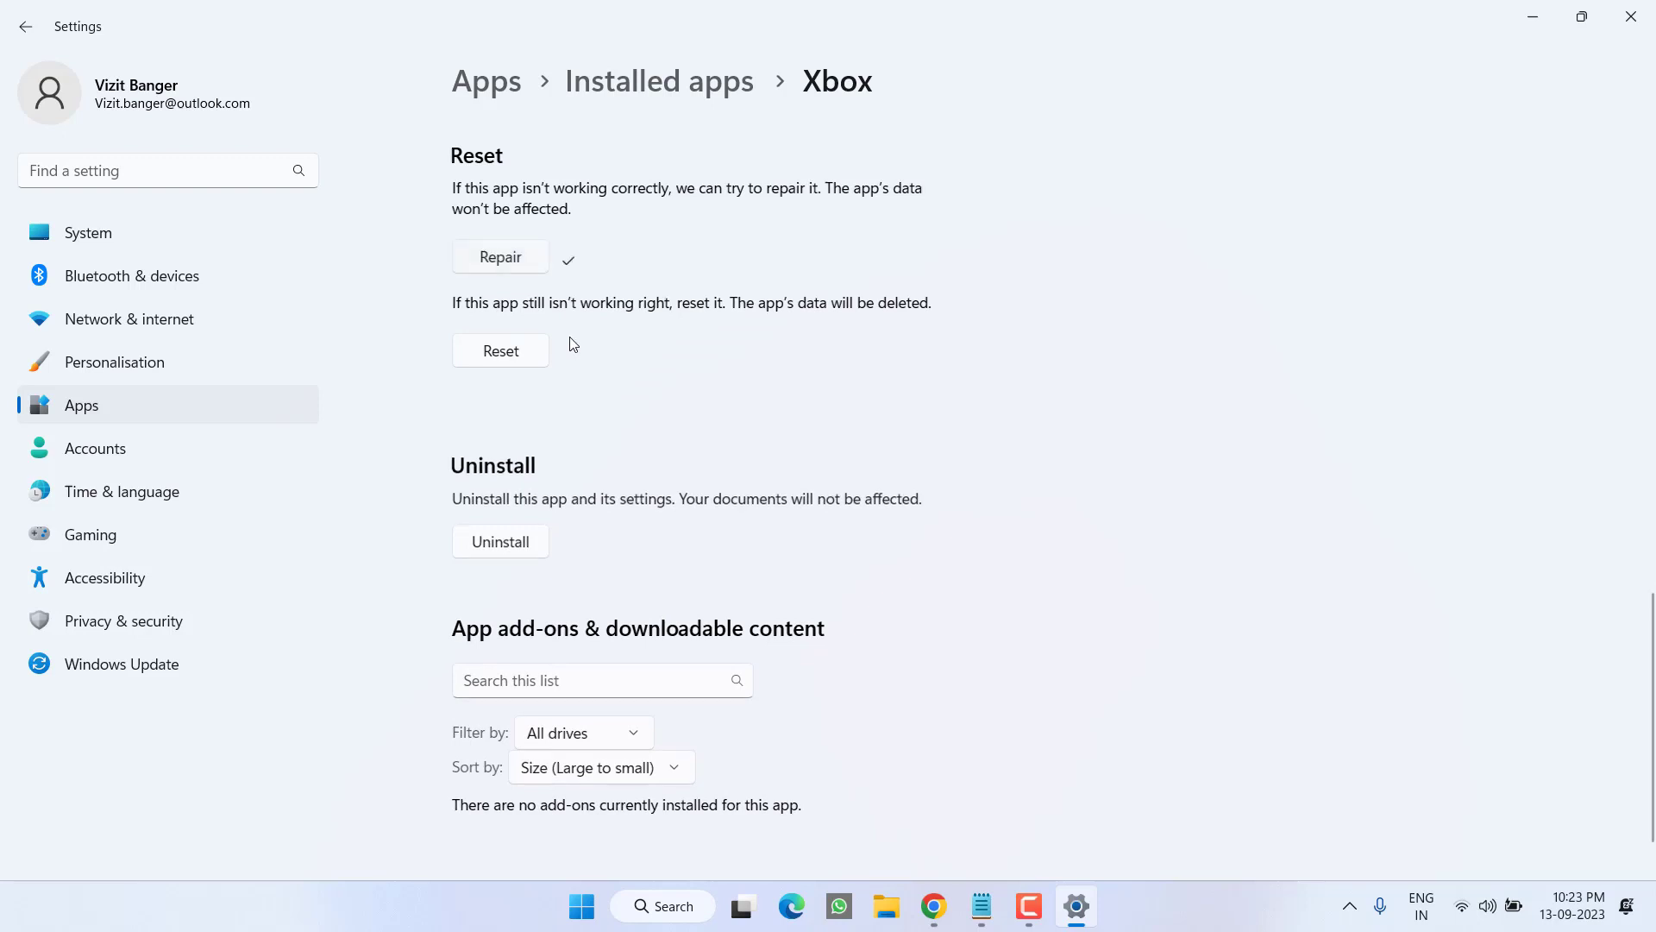
{"action": "left_click", "coordinate": [504, 350]}
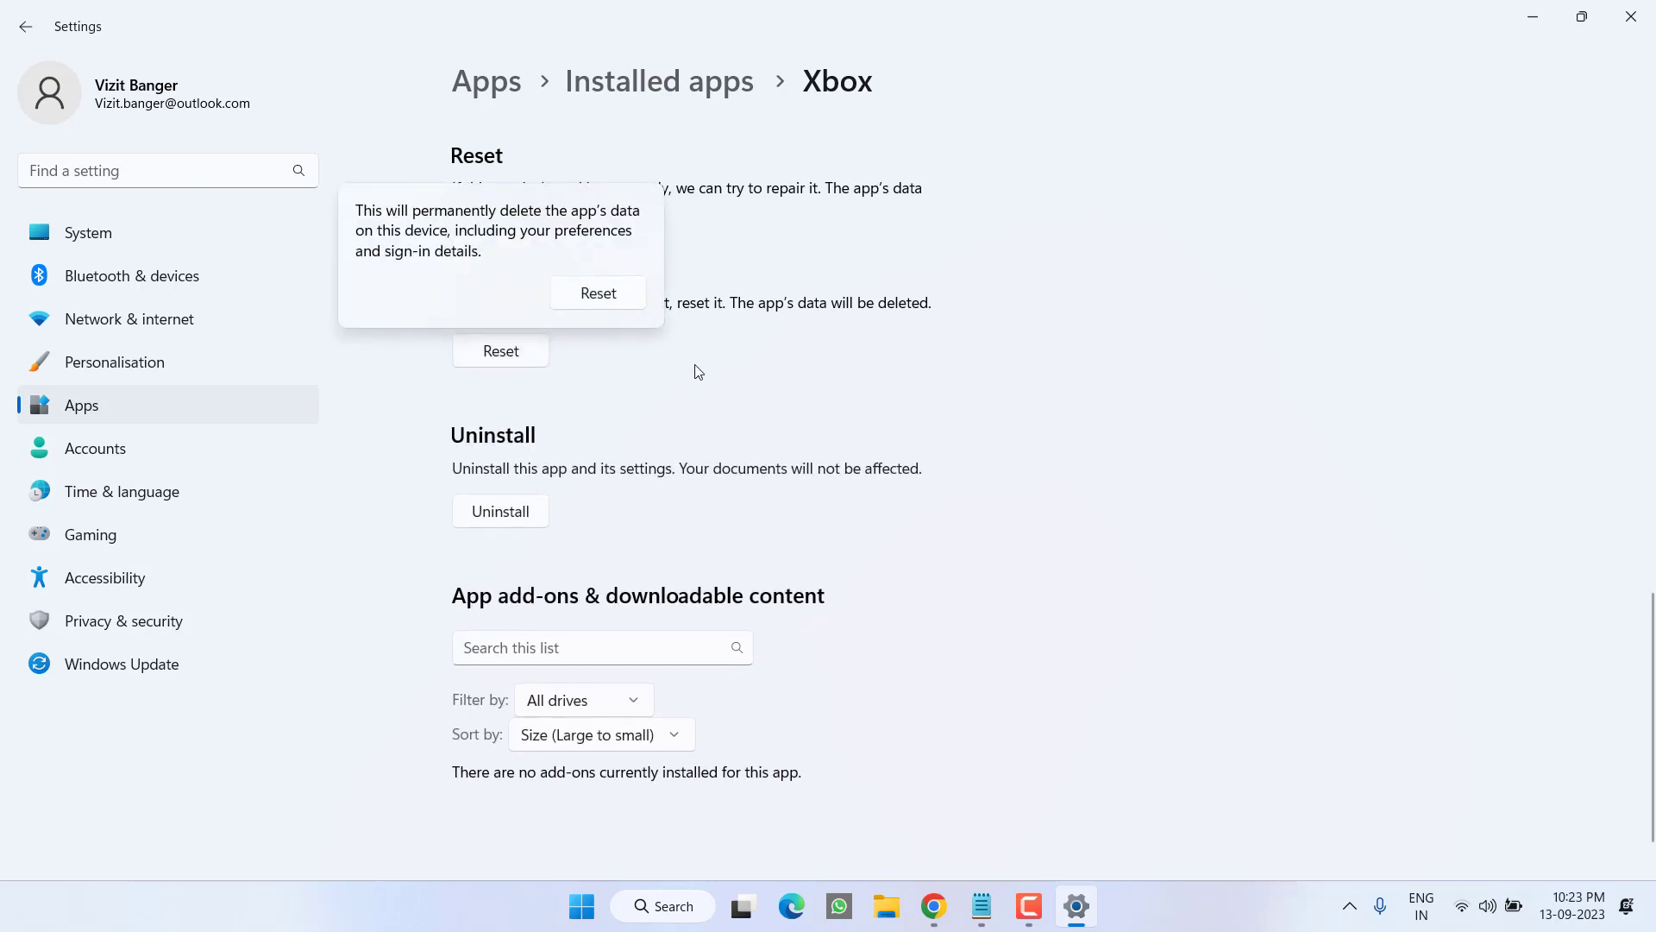
{"action": "left_click", "coordinate": [598, 294]}
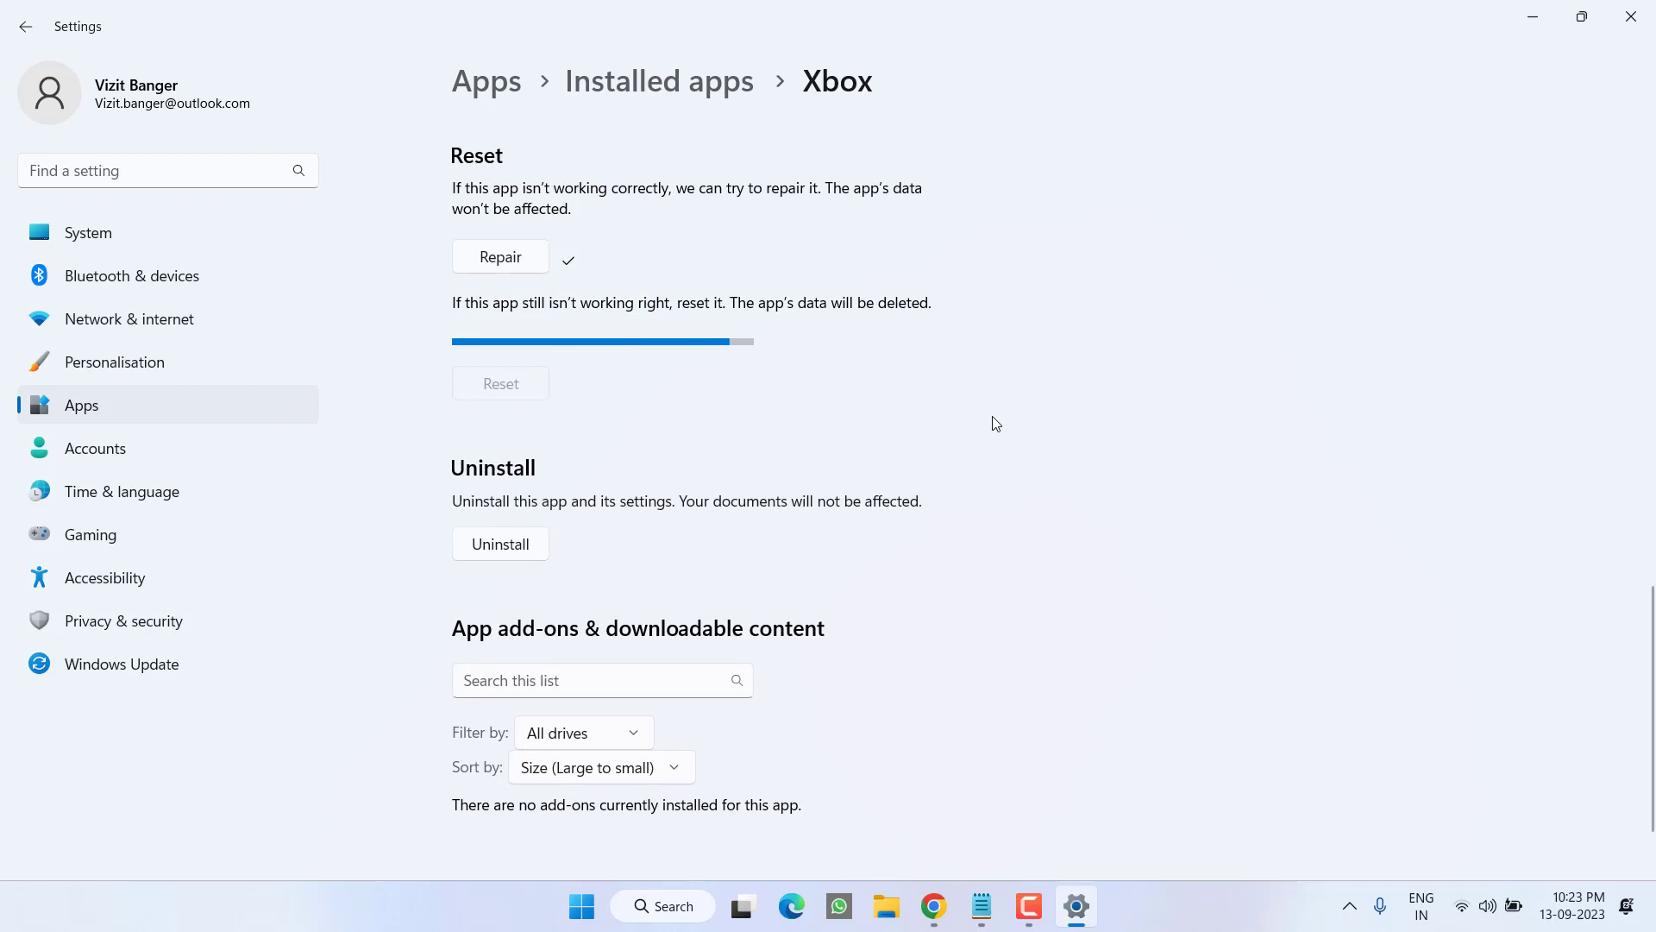
{"action": "left_click", "coordinate": [1631, 17]}
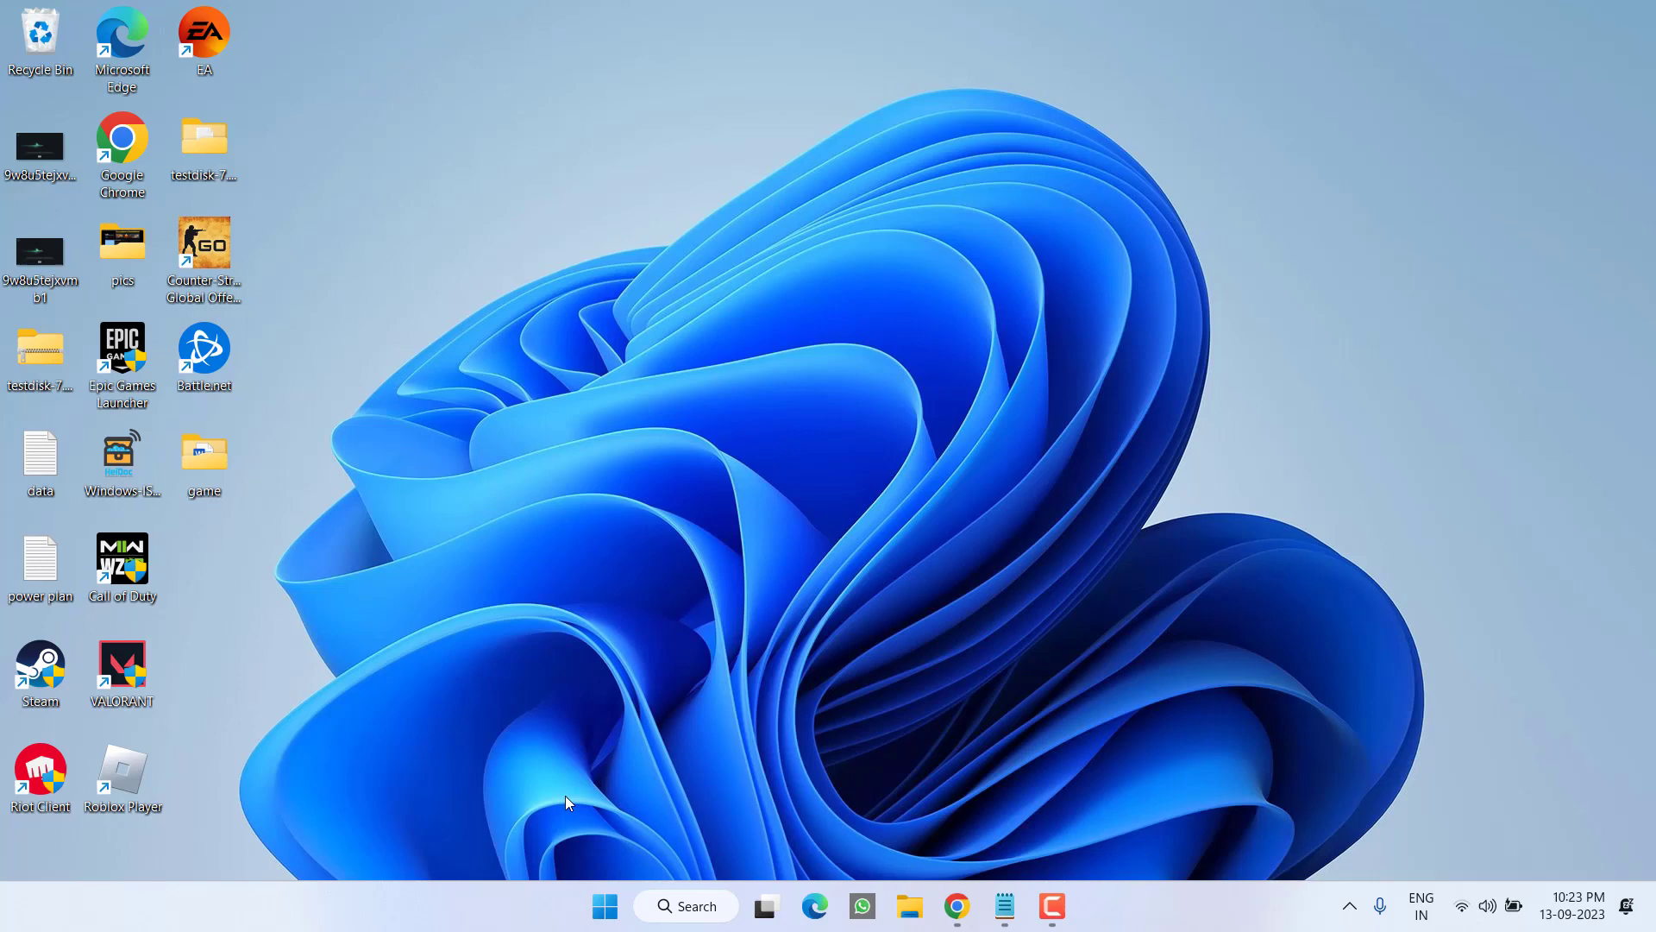
Step: Launch the Xbox app, continue with the existing account to the Game Pass home page, and close the app
{"action": "left_click", "coordinate": [605, 905]}
{"action": "type", "text": "xb"}
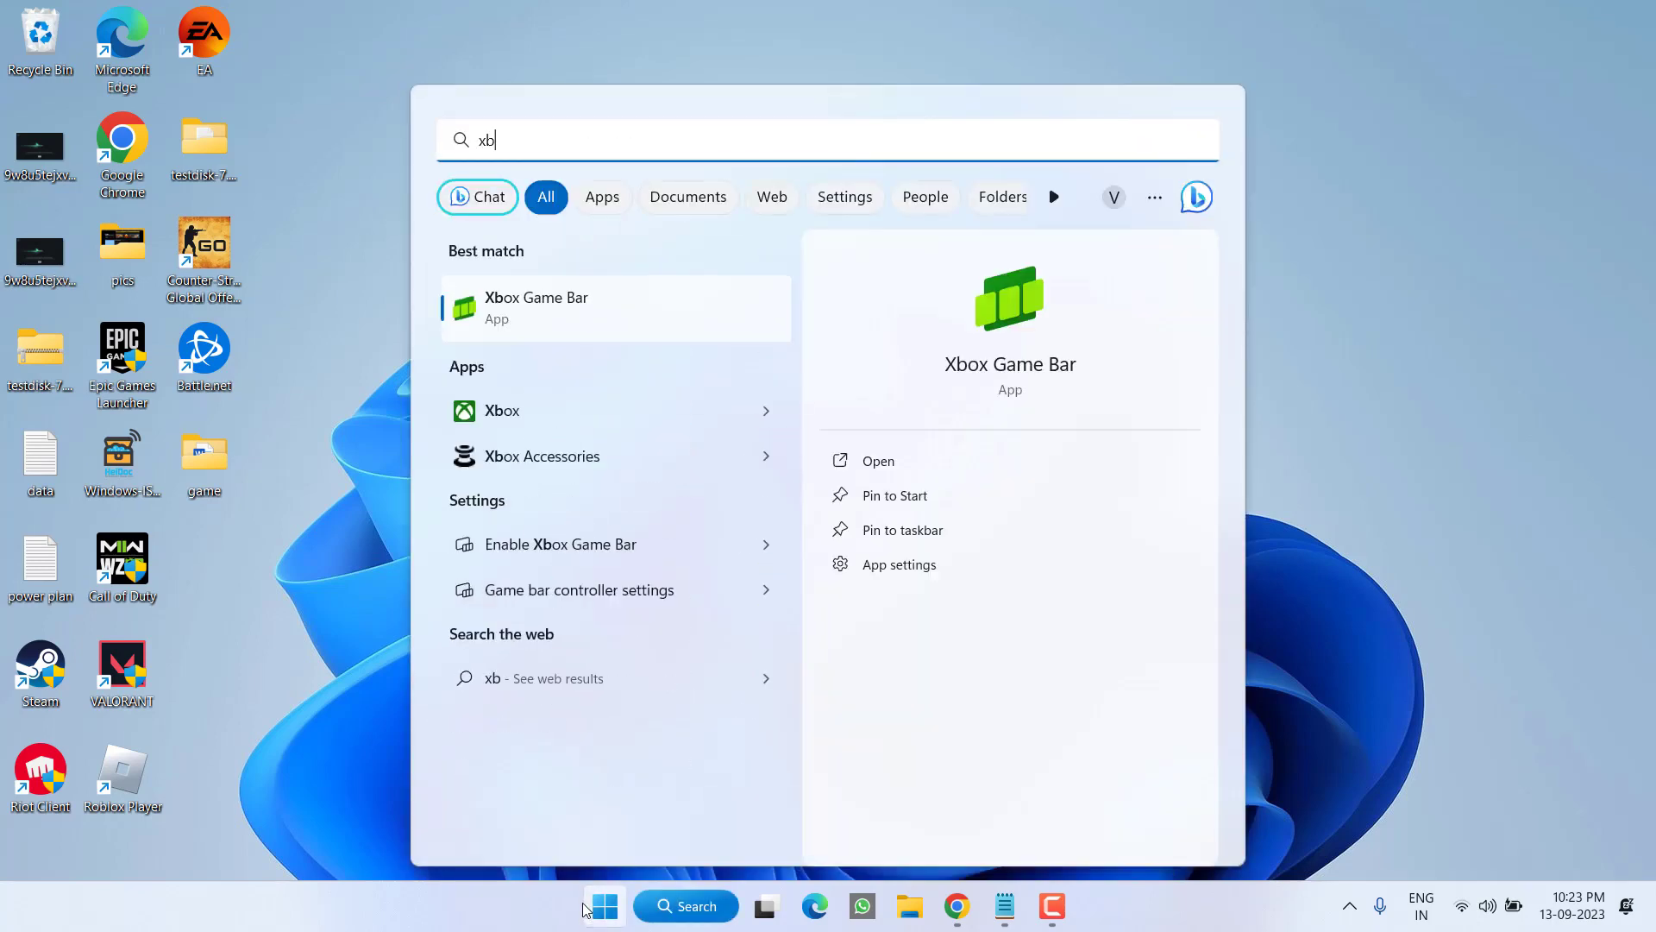
{"action": "left_click", "coordinate": [521, 393]}
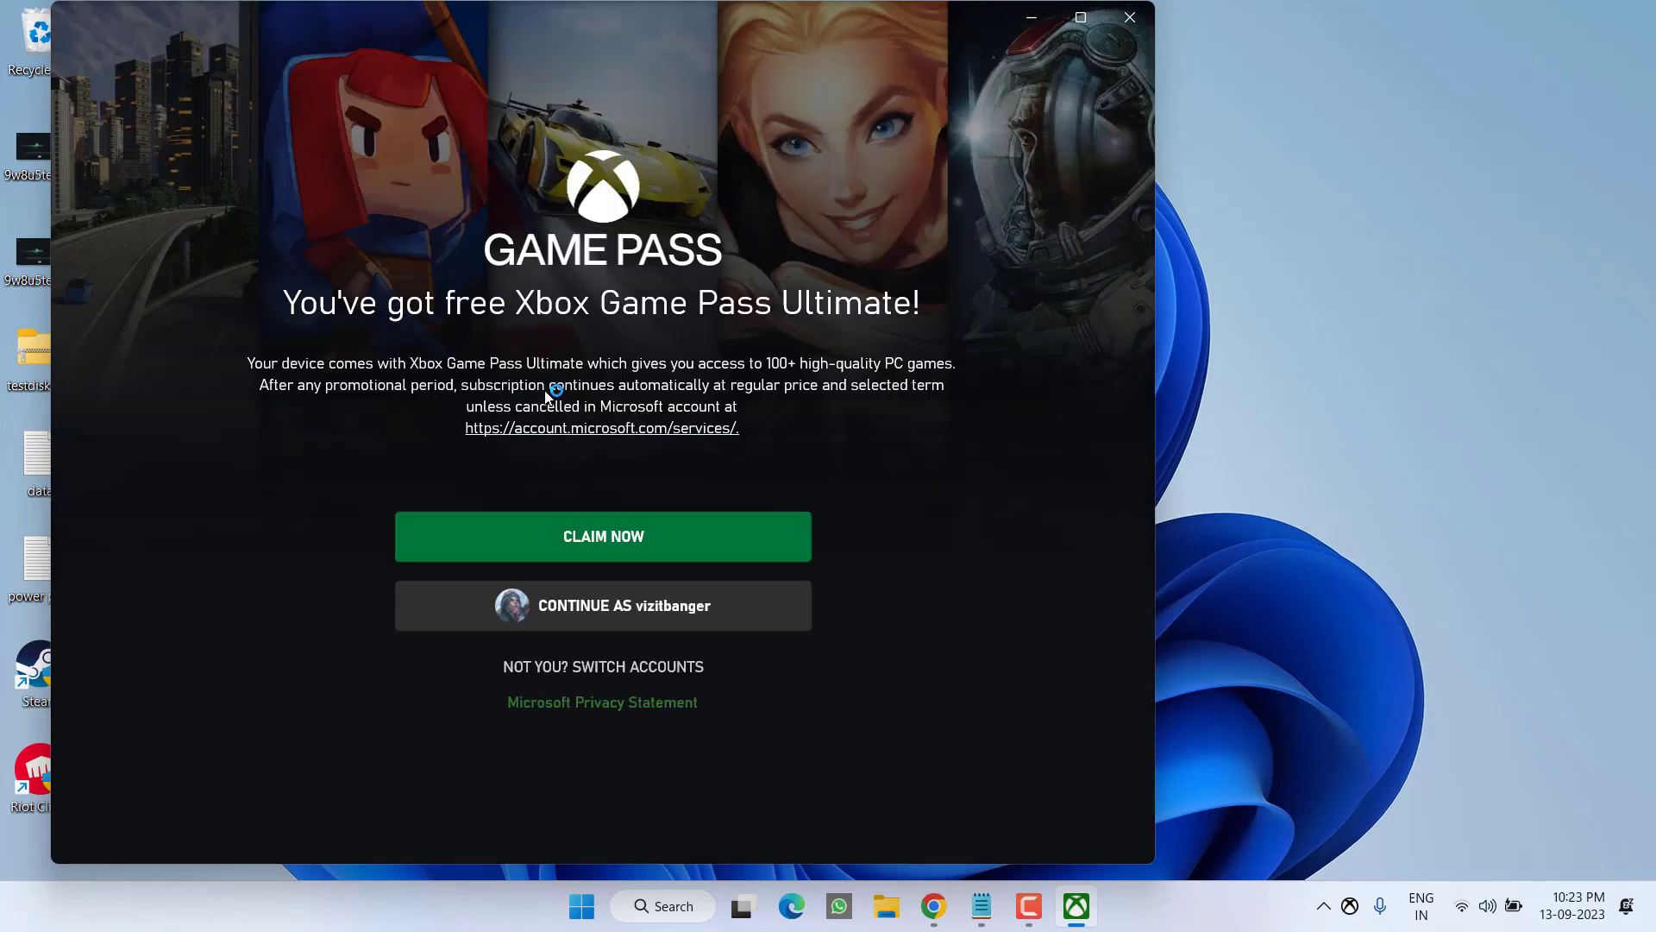
{"action": "left_click", "coordinate": [664, 607]}
{"action": "left_click", "coordinate": [1083, 236]}
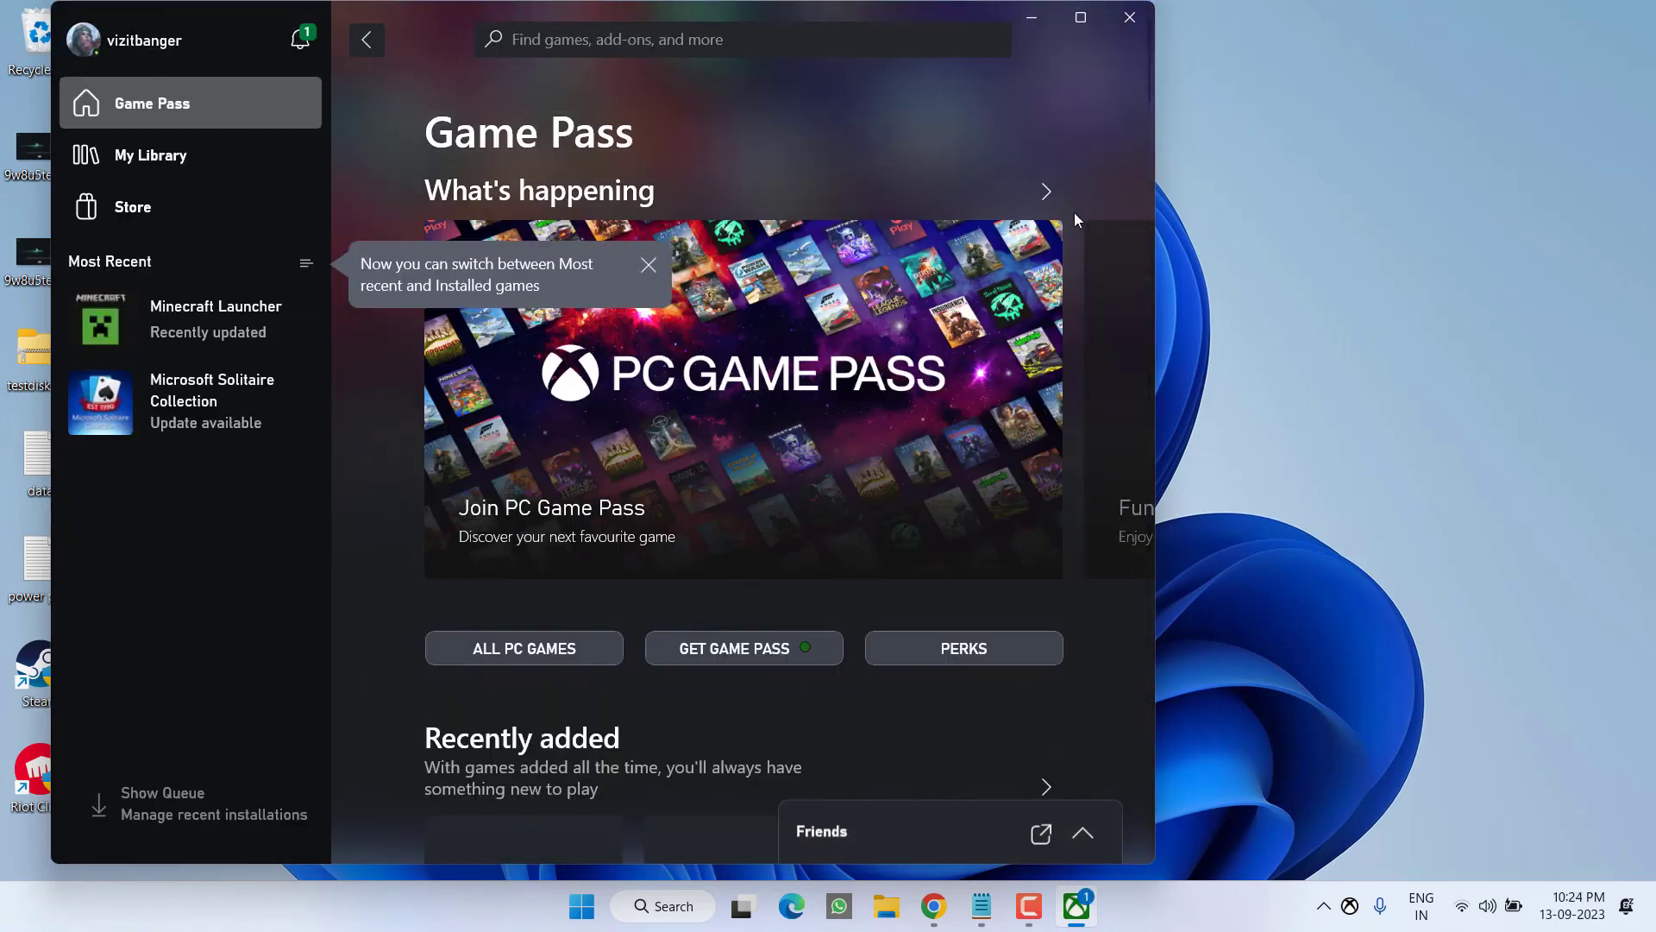
{"action": "left_click", "coordinate": [1130, 17]}
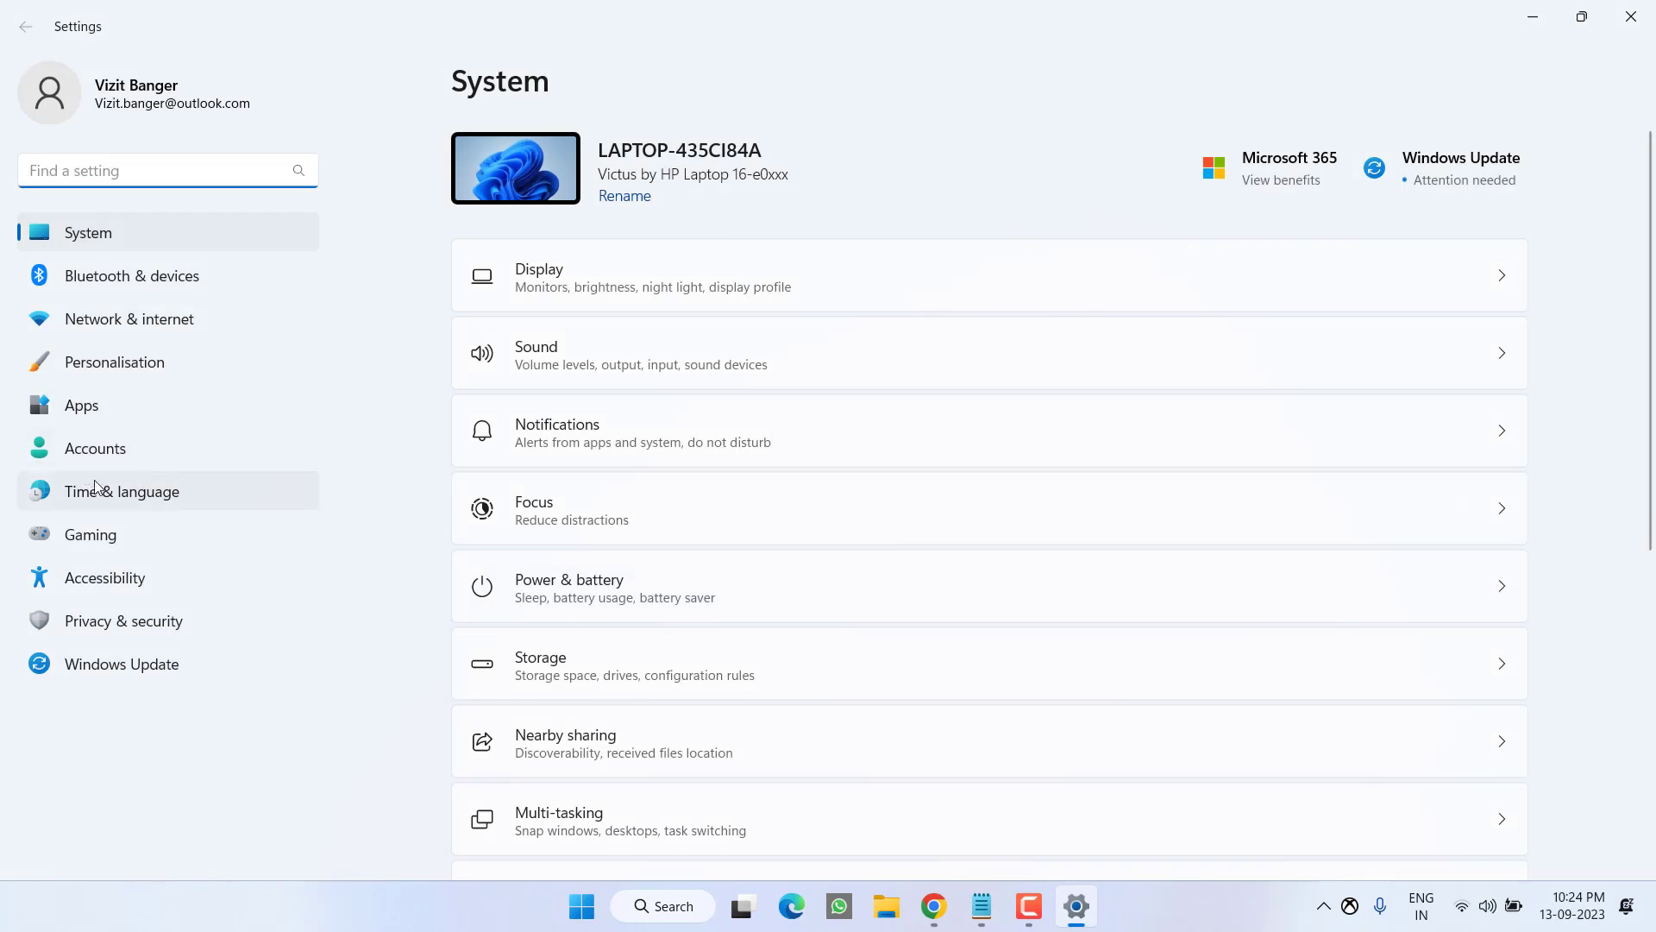
Step: Examine the available Windows display languages and the installable languages in the Language & region settings
{"action": "left_click", "coordinate": [138, 497]}
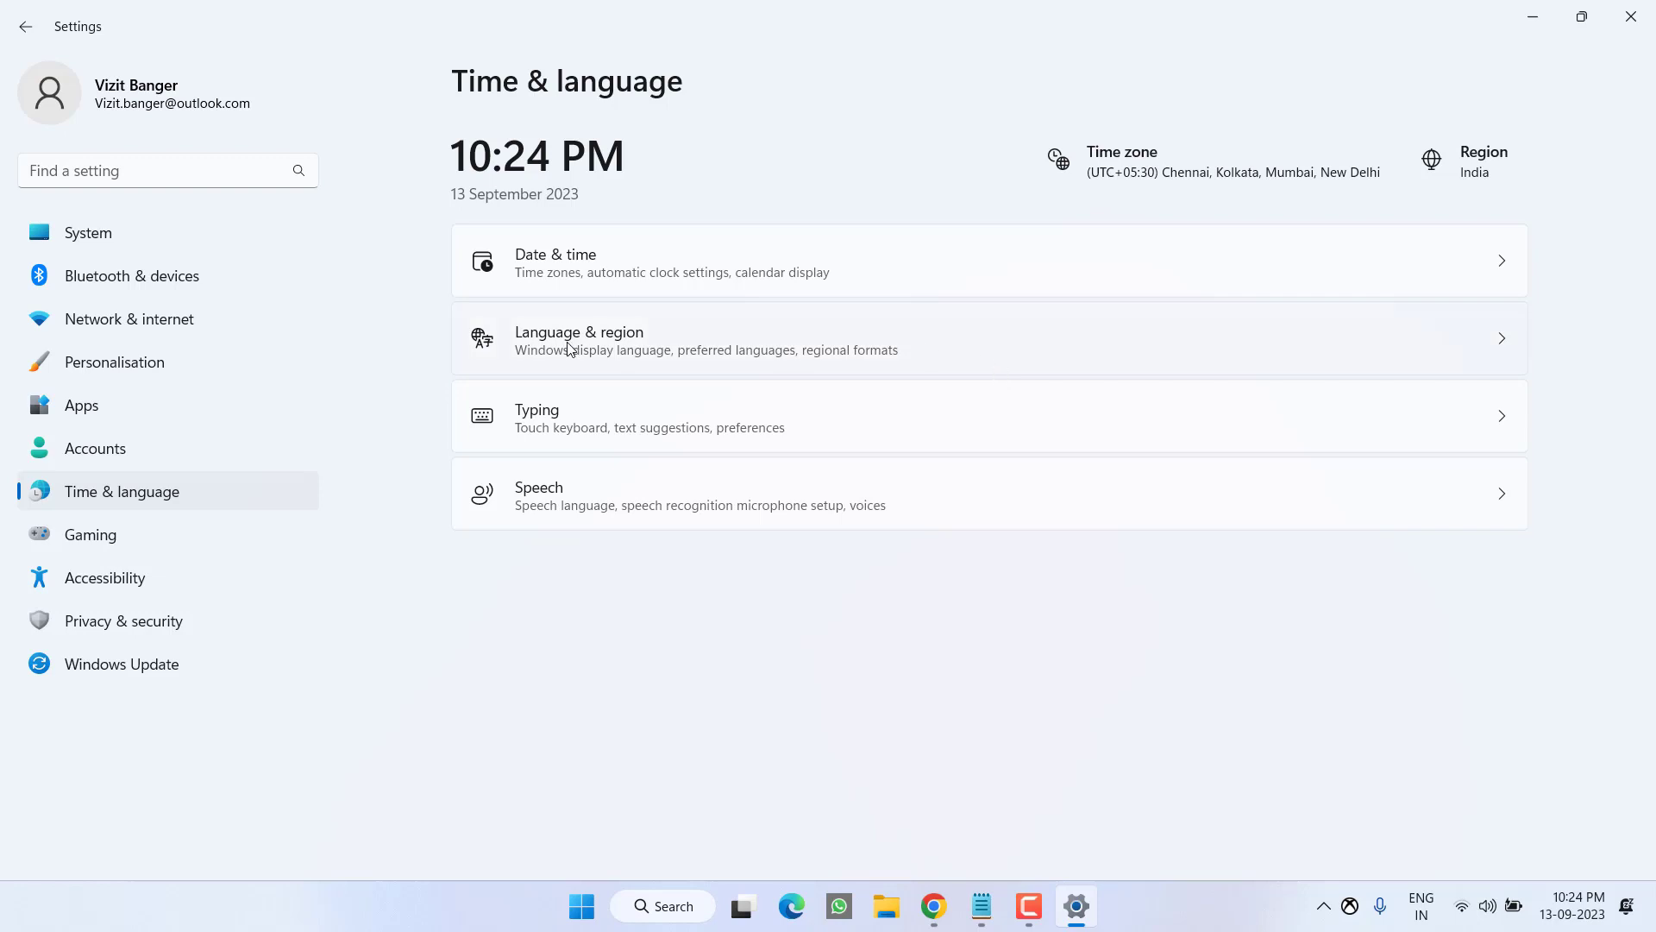
{"action": "left_click", "coordinate": [786, 354]}
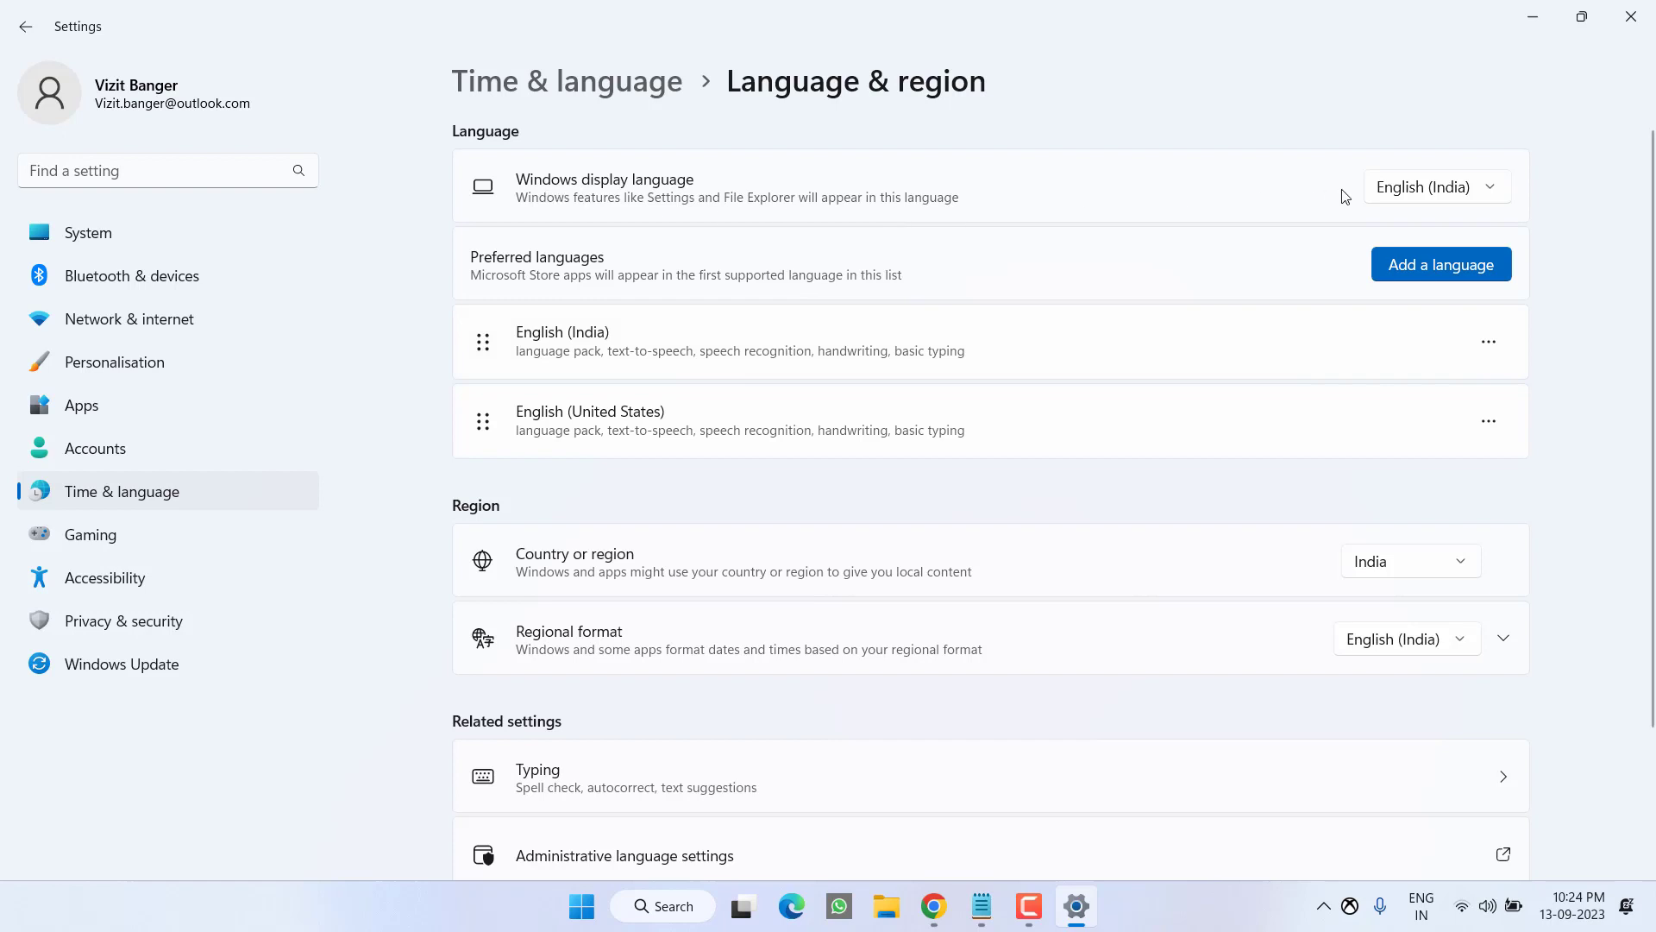
{"action": "left_click", "coordinate": [1415, 192]}
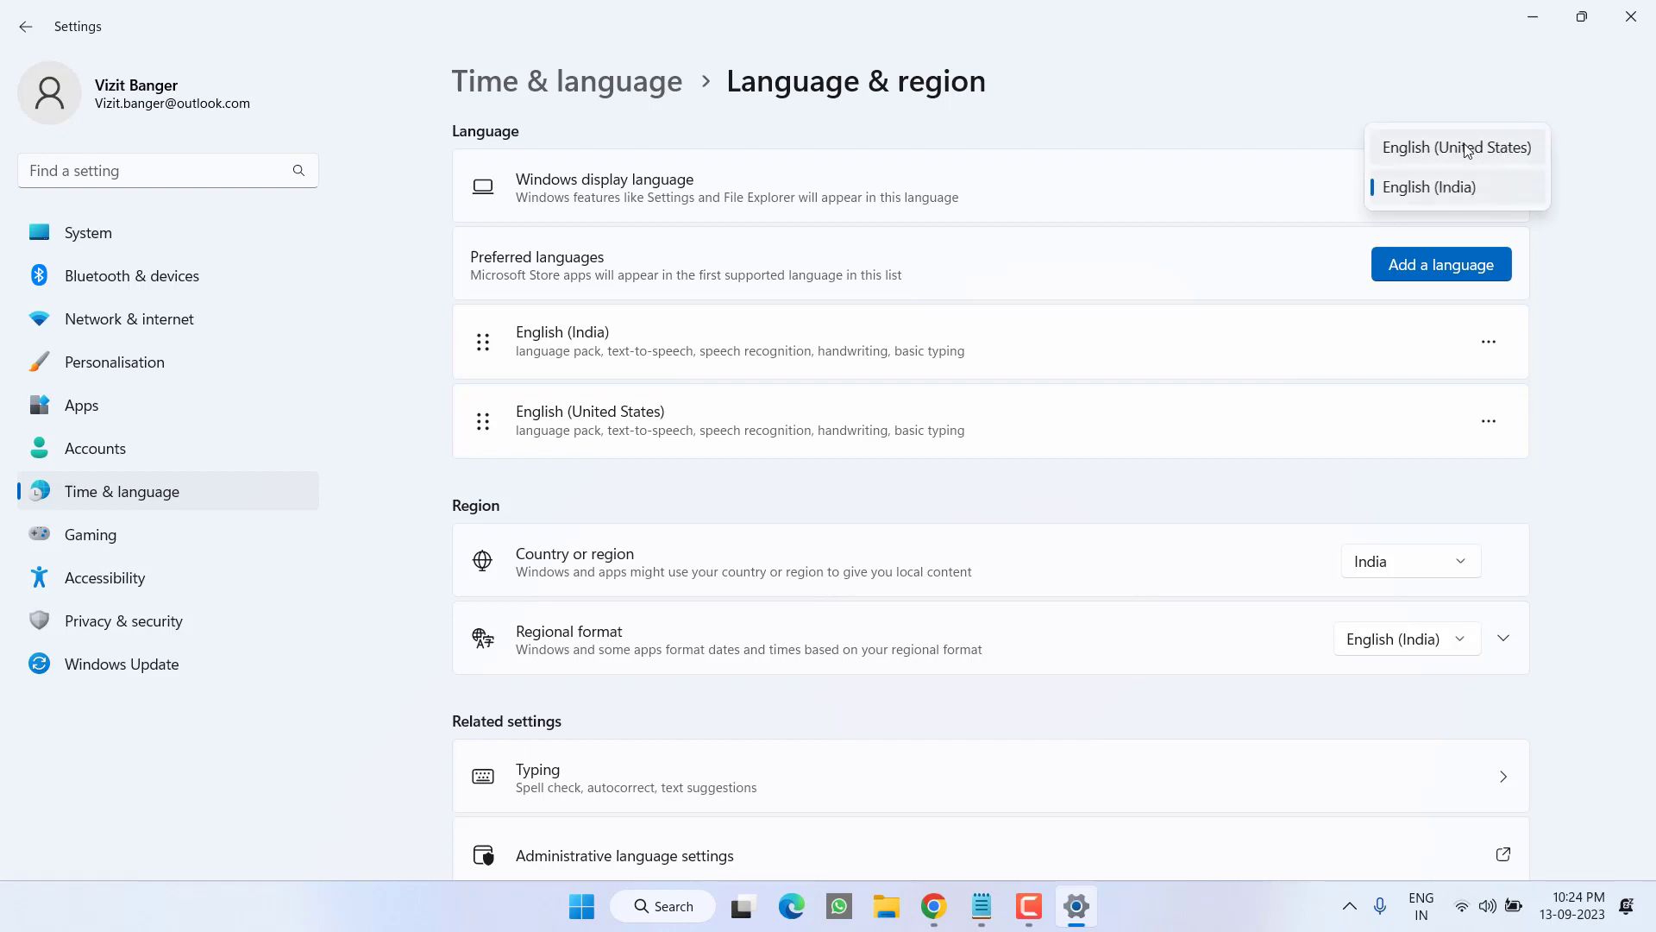
{"action": "left_click", "coordinate": [1360, 117]}
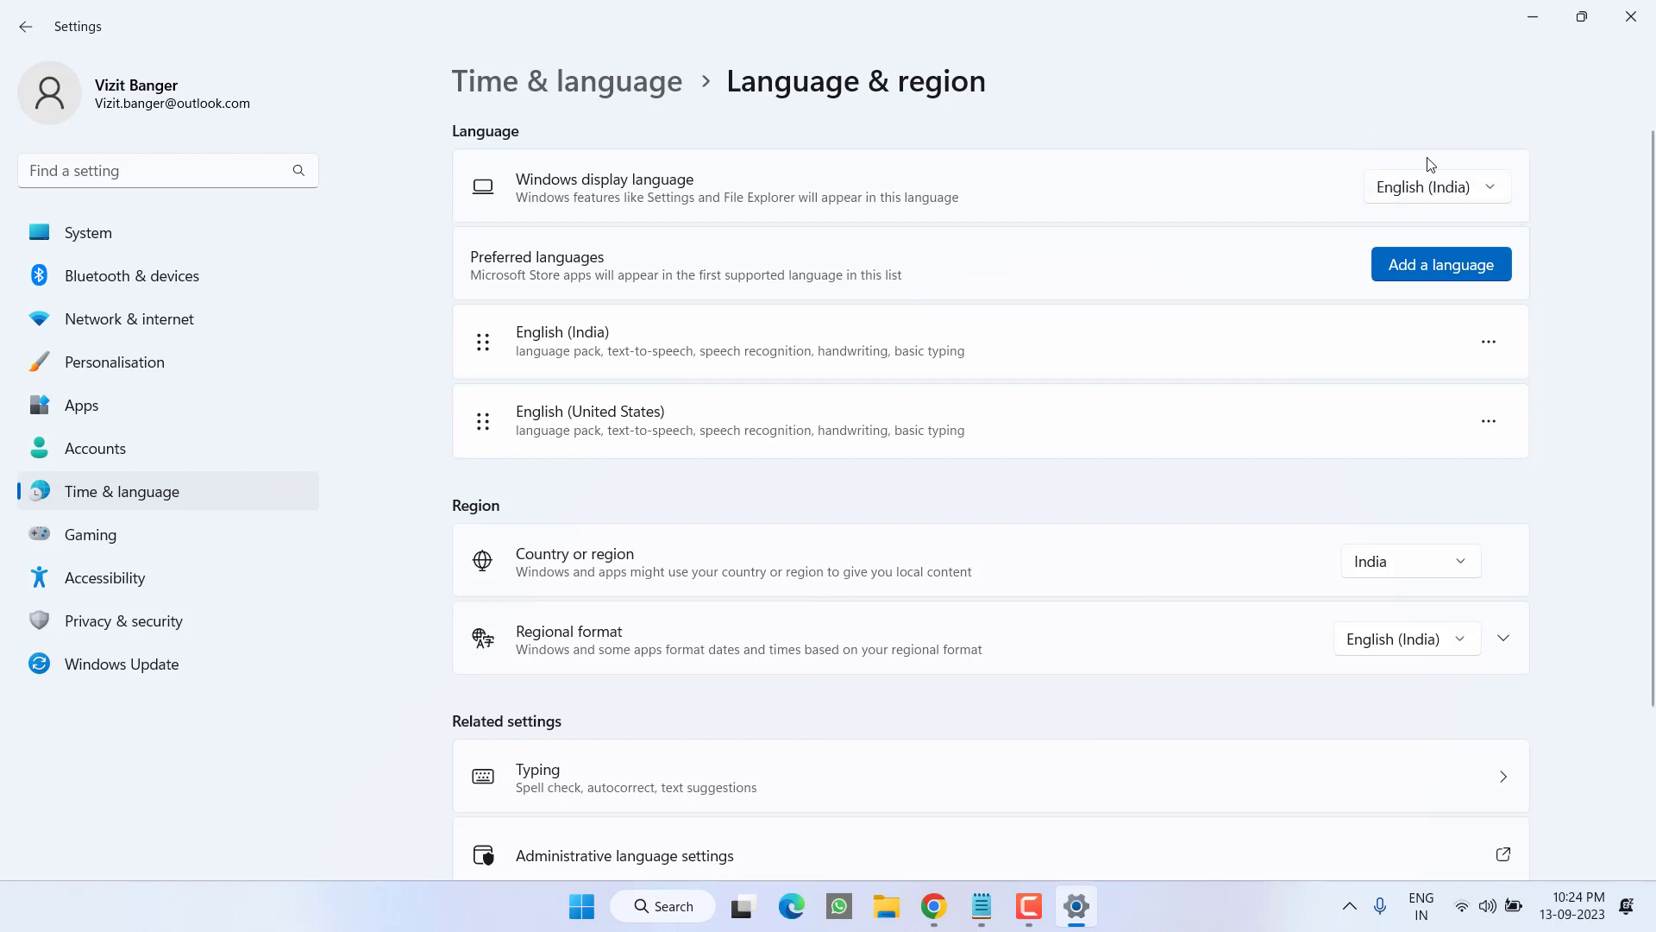
{"action": "left_click", "coordinate": [1426, 268]}
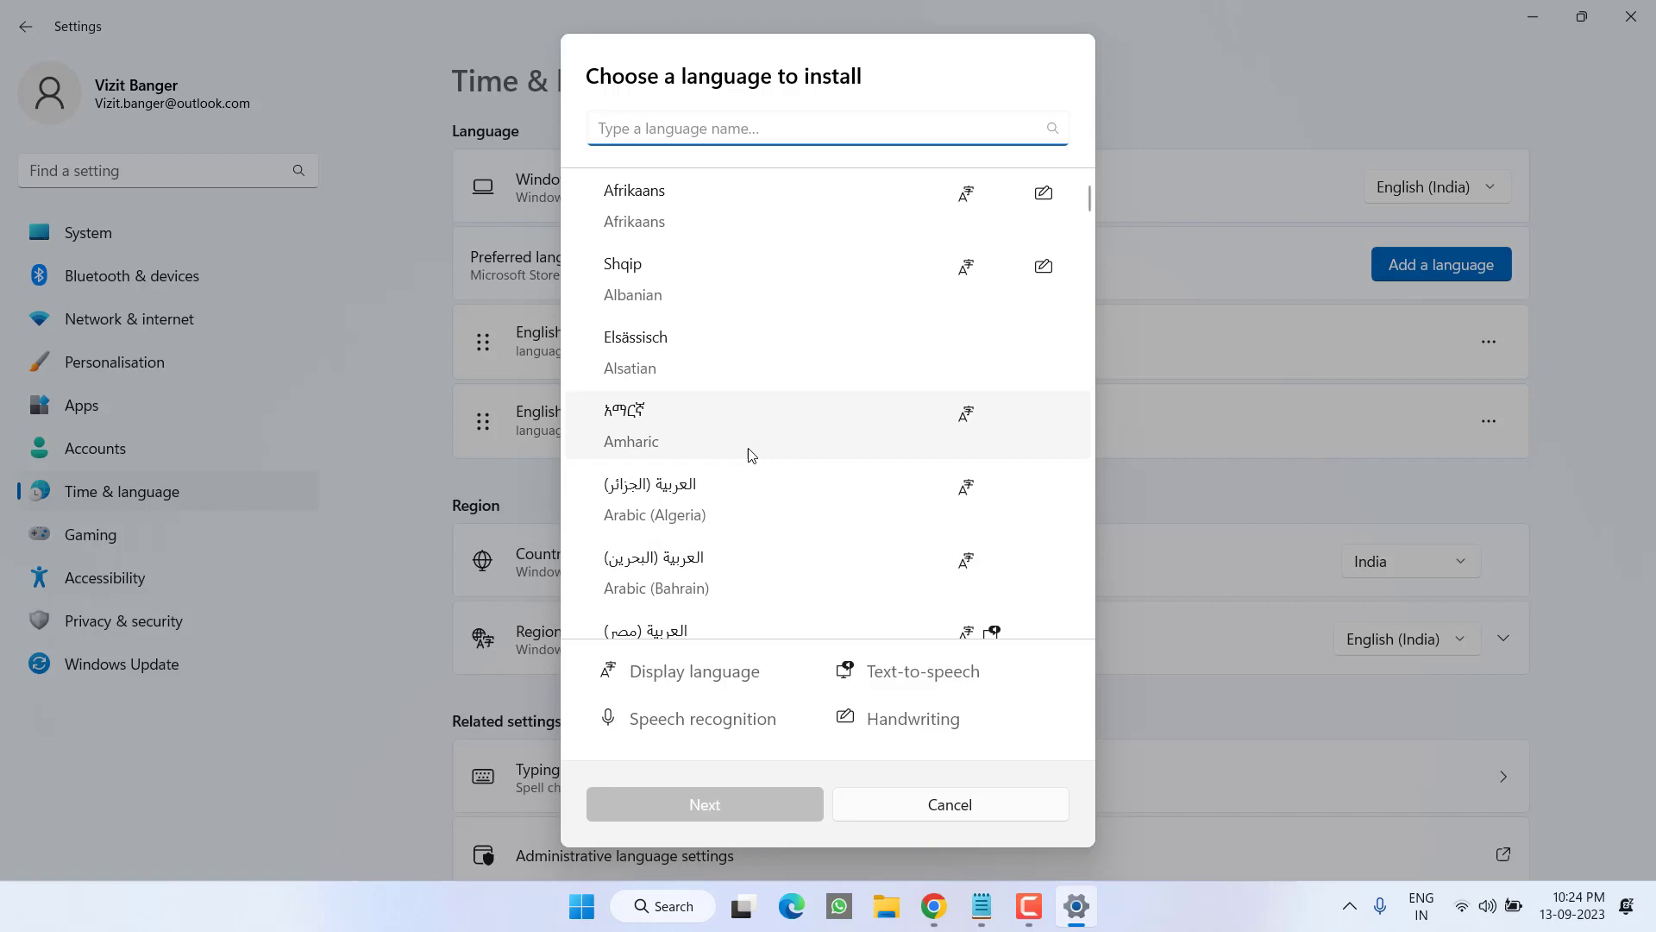
{"action": "left_click", "coordinate": [921, 809]}
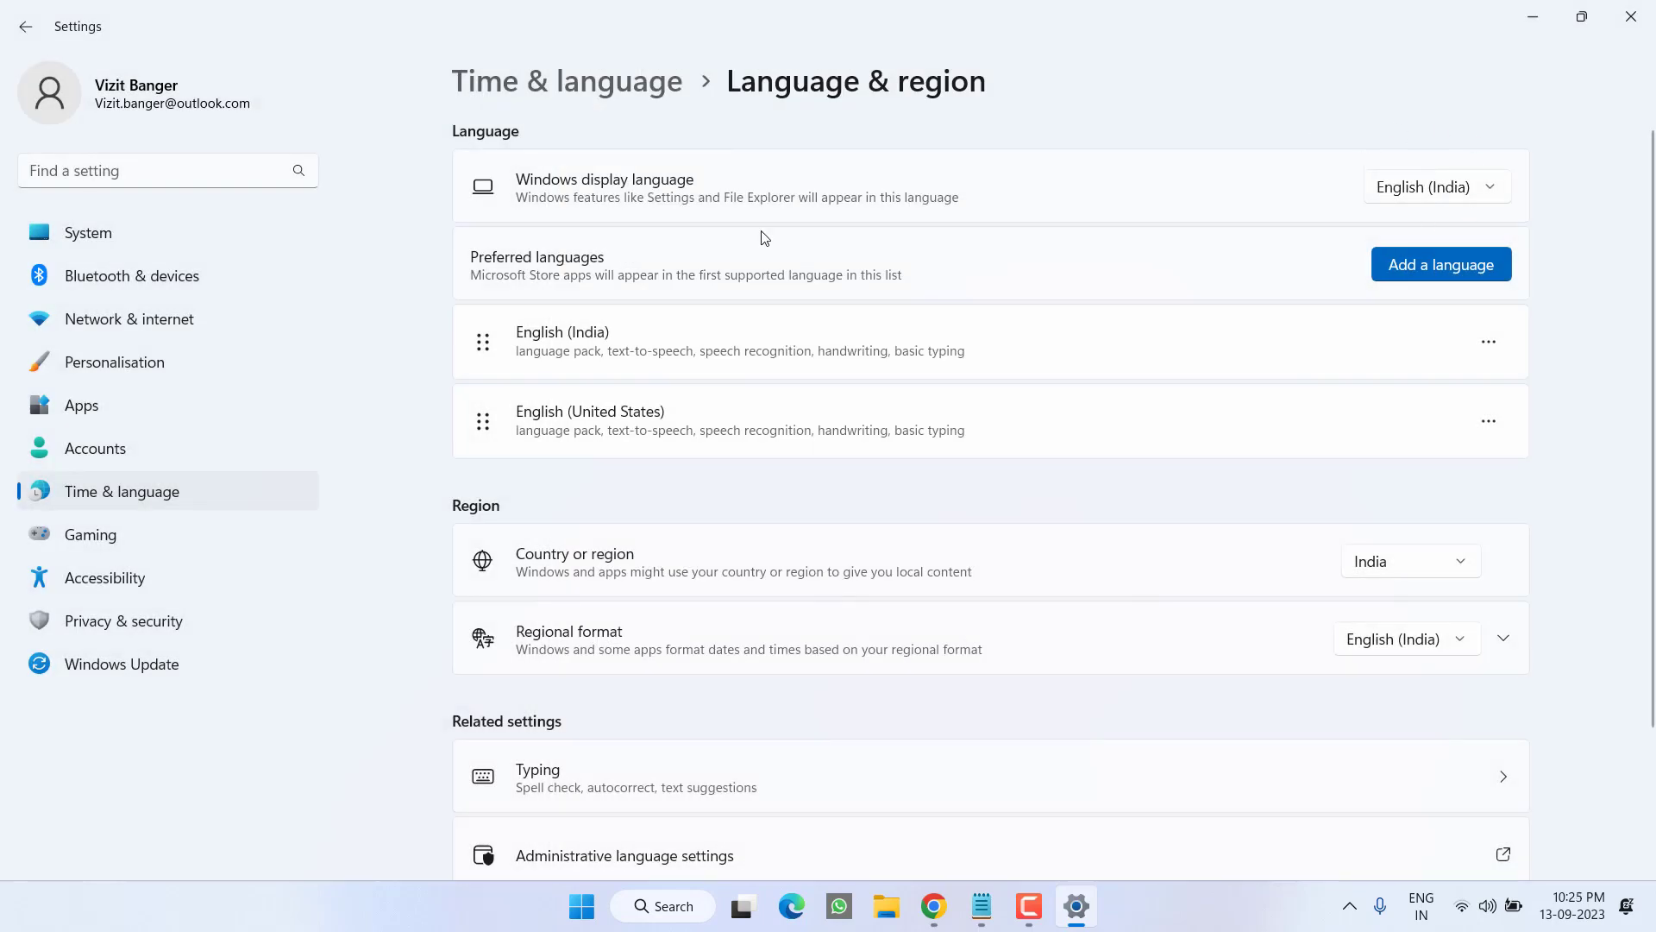
Step: Set the time zone to (UTC+05:45) Kathmandu in the Date & time settings
{"action": "left_click", "coordinate": [21, 33]}
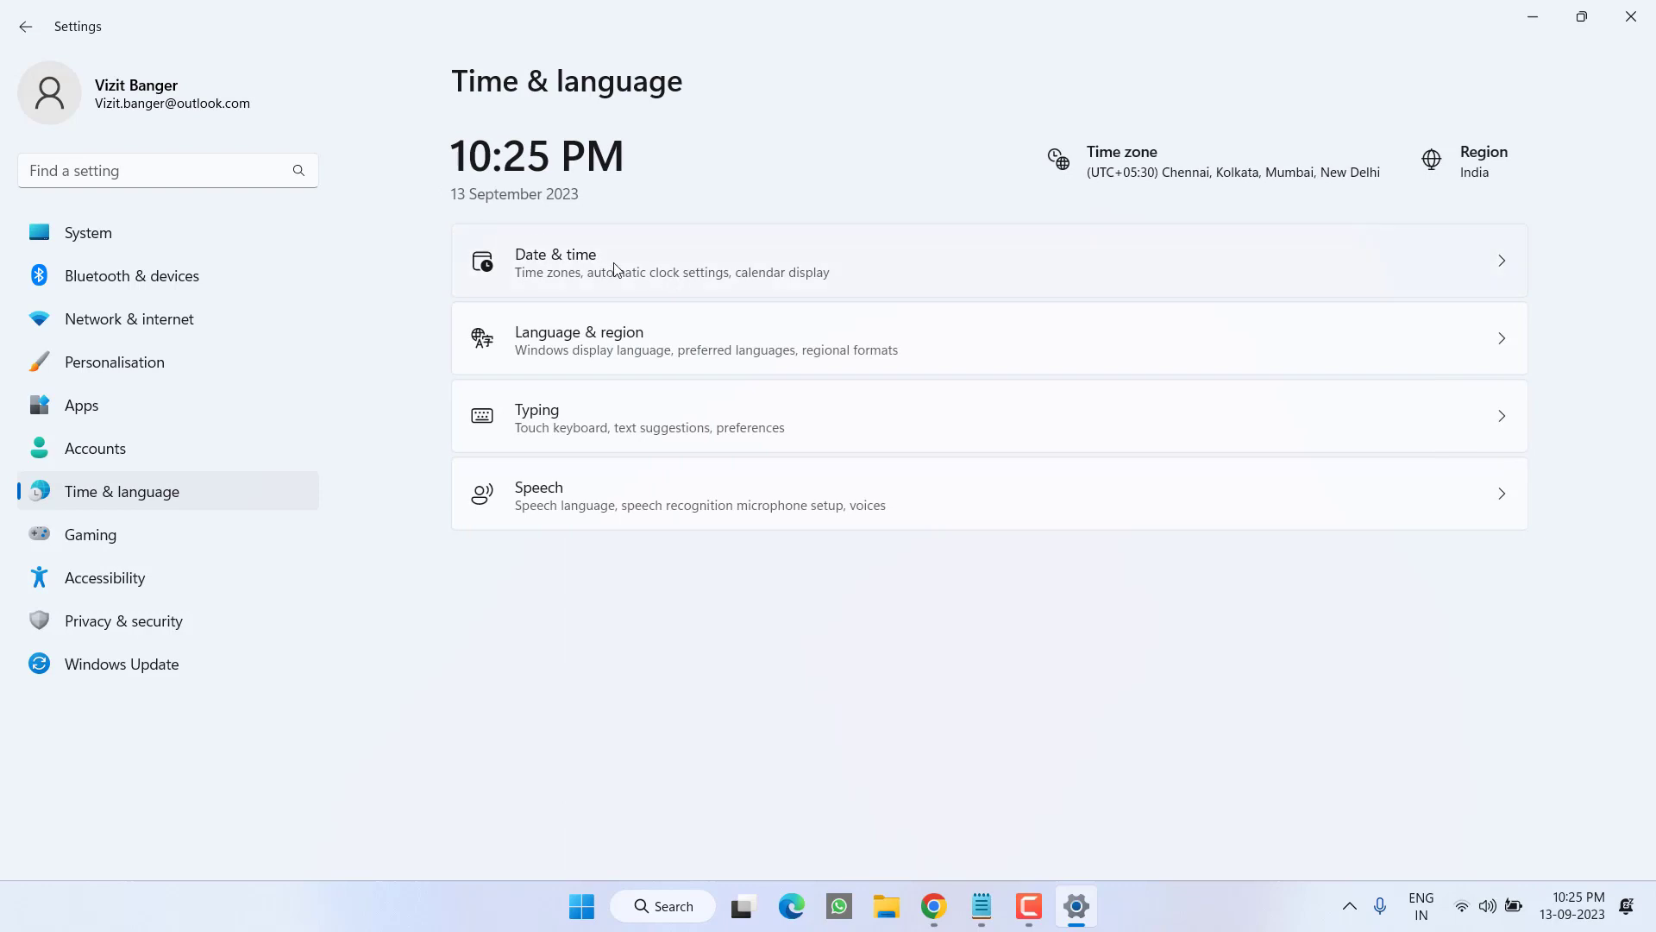
{"action": "left_click", "coordinate": [666, 267]}
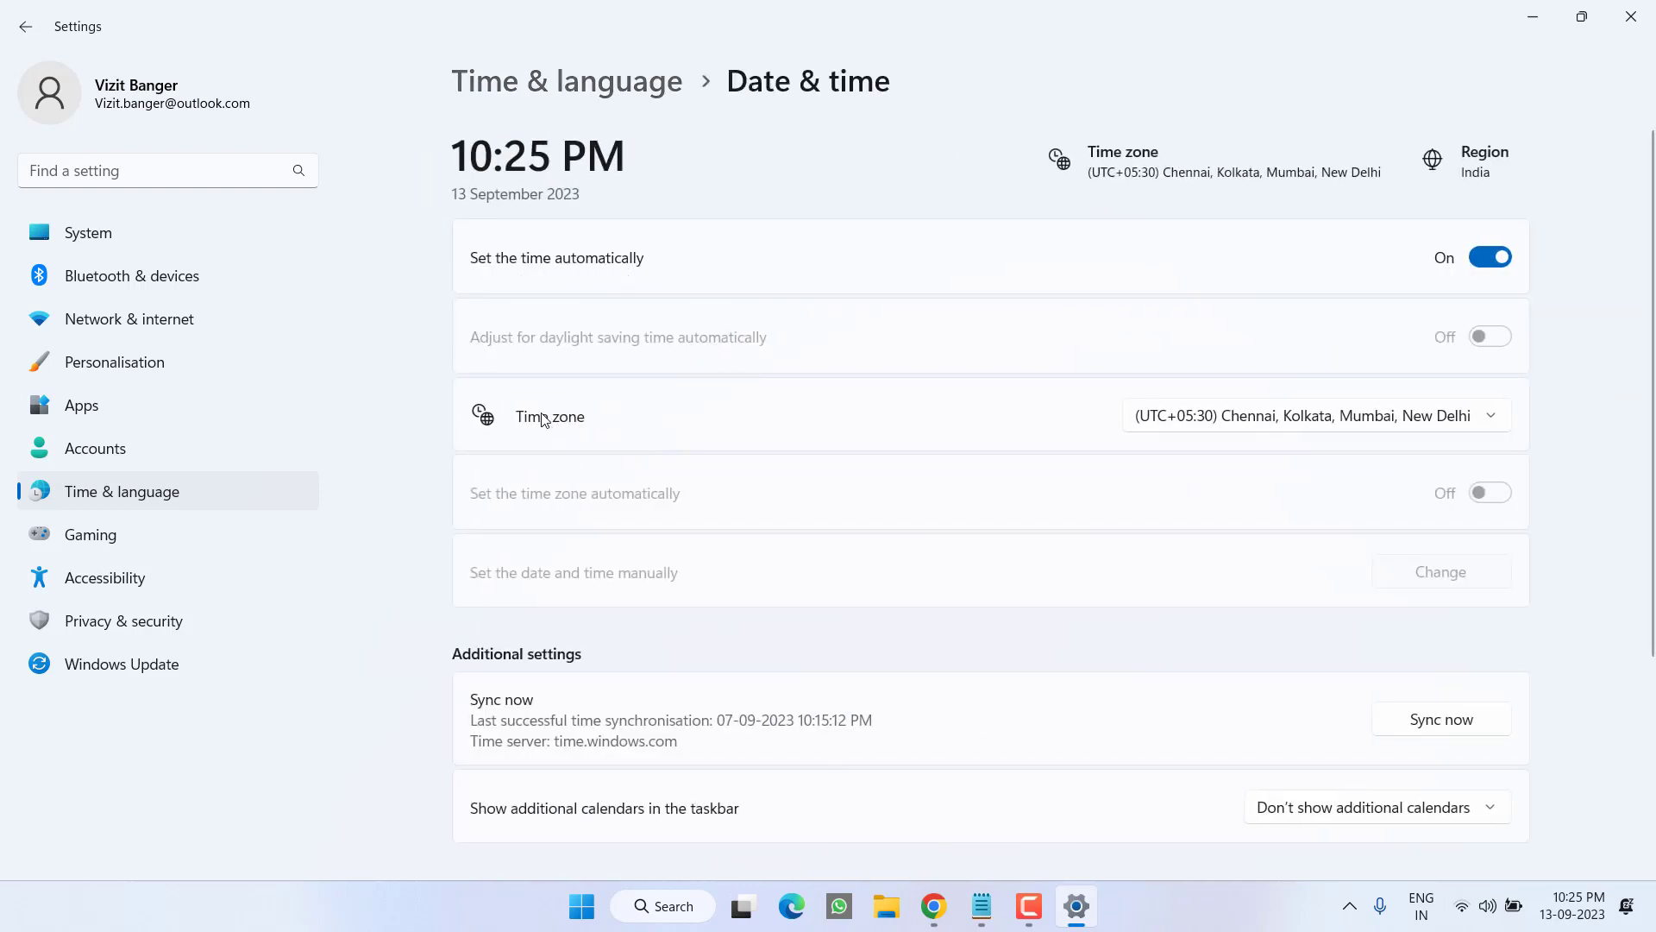
{"action": "left_click", "coordinate": [1377, 422]}
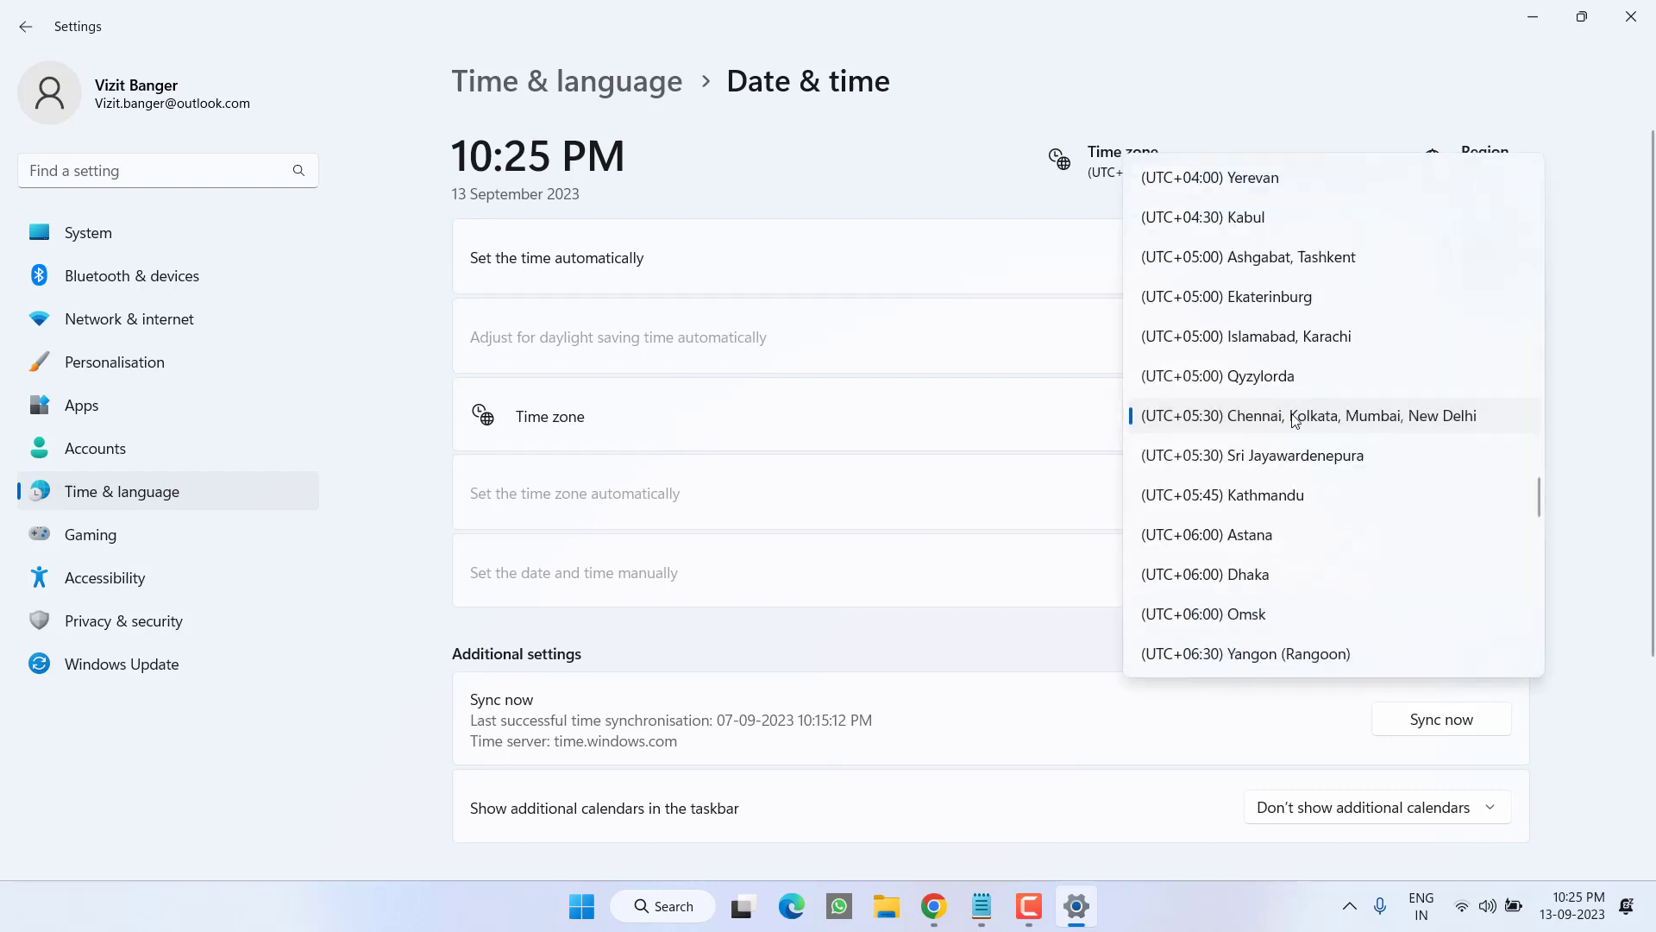
{"action": "left_click", "coordinate": [1242, 495]}
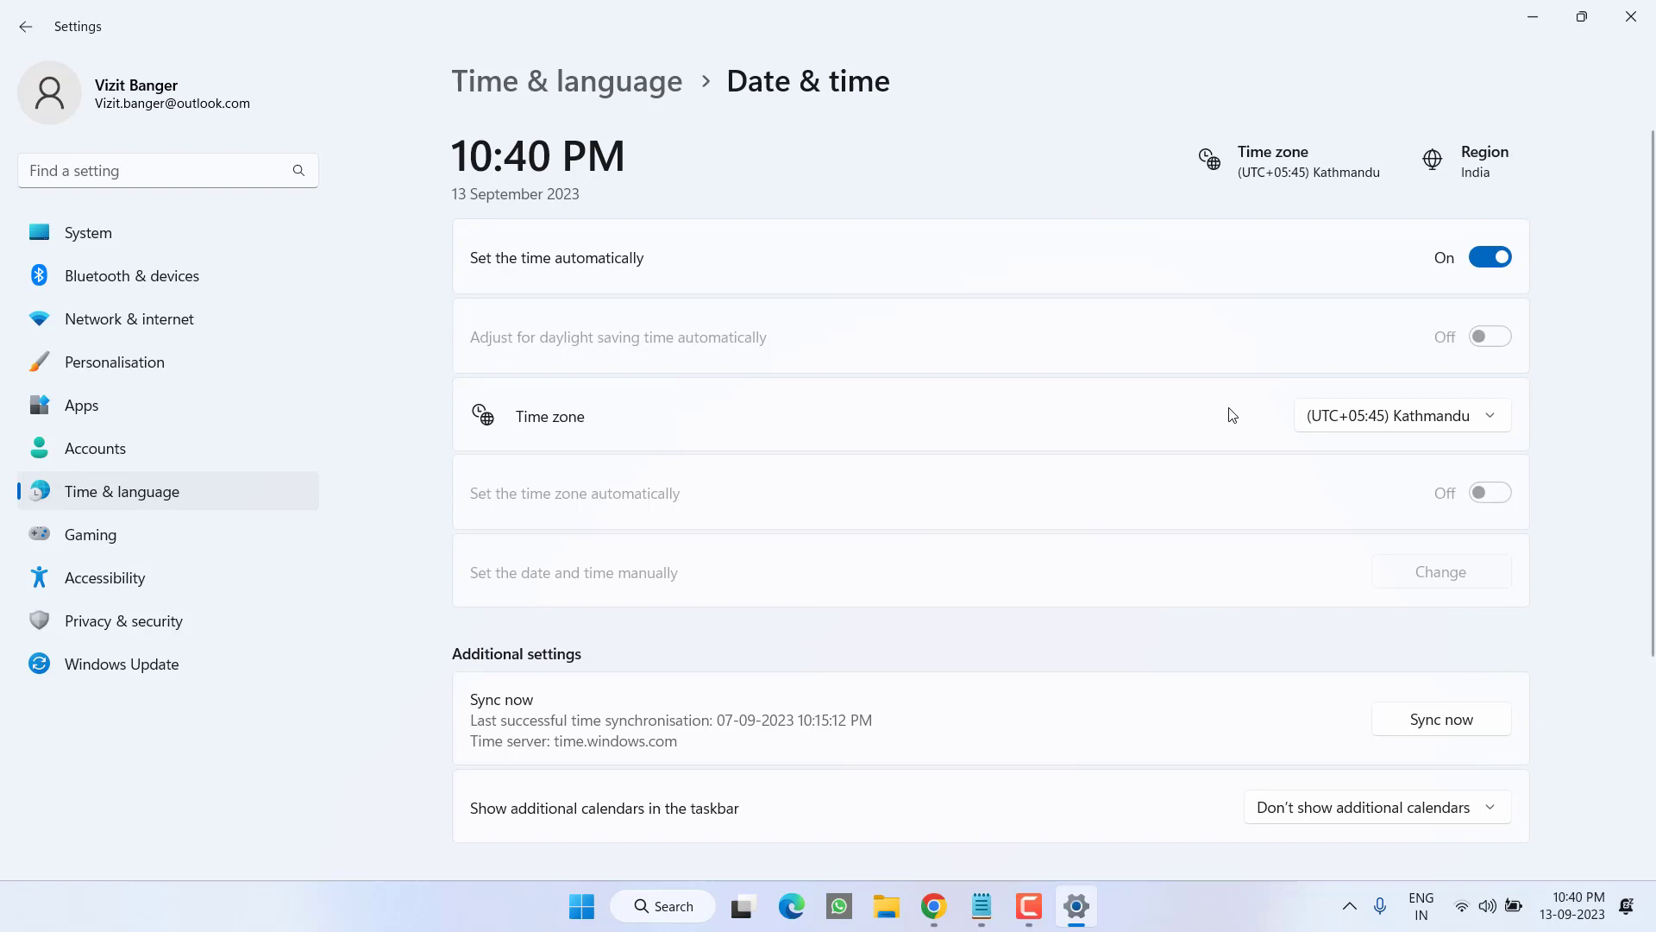
{"action": "left_click", "coordinate": [1533, 16]}
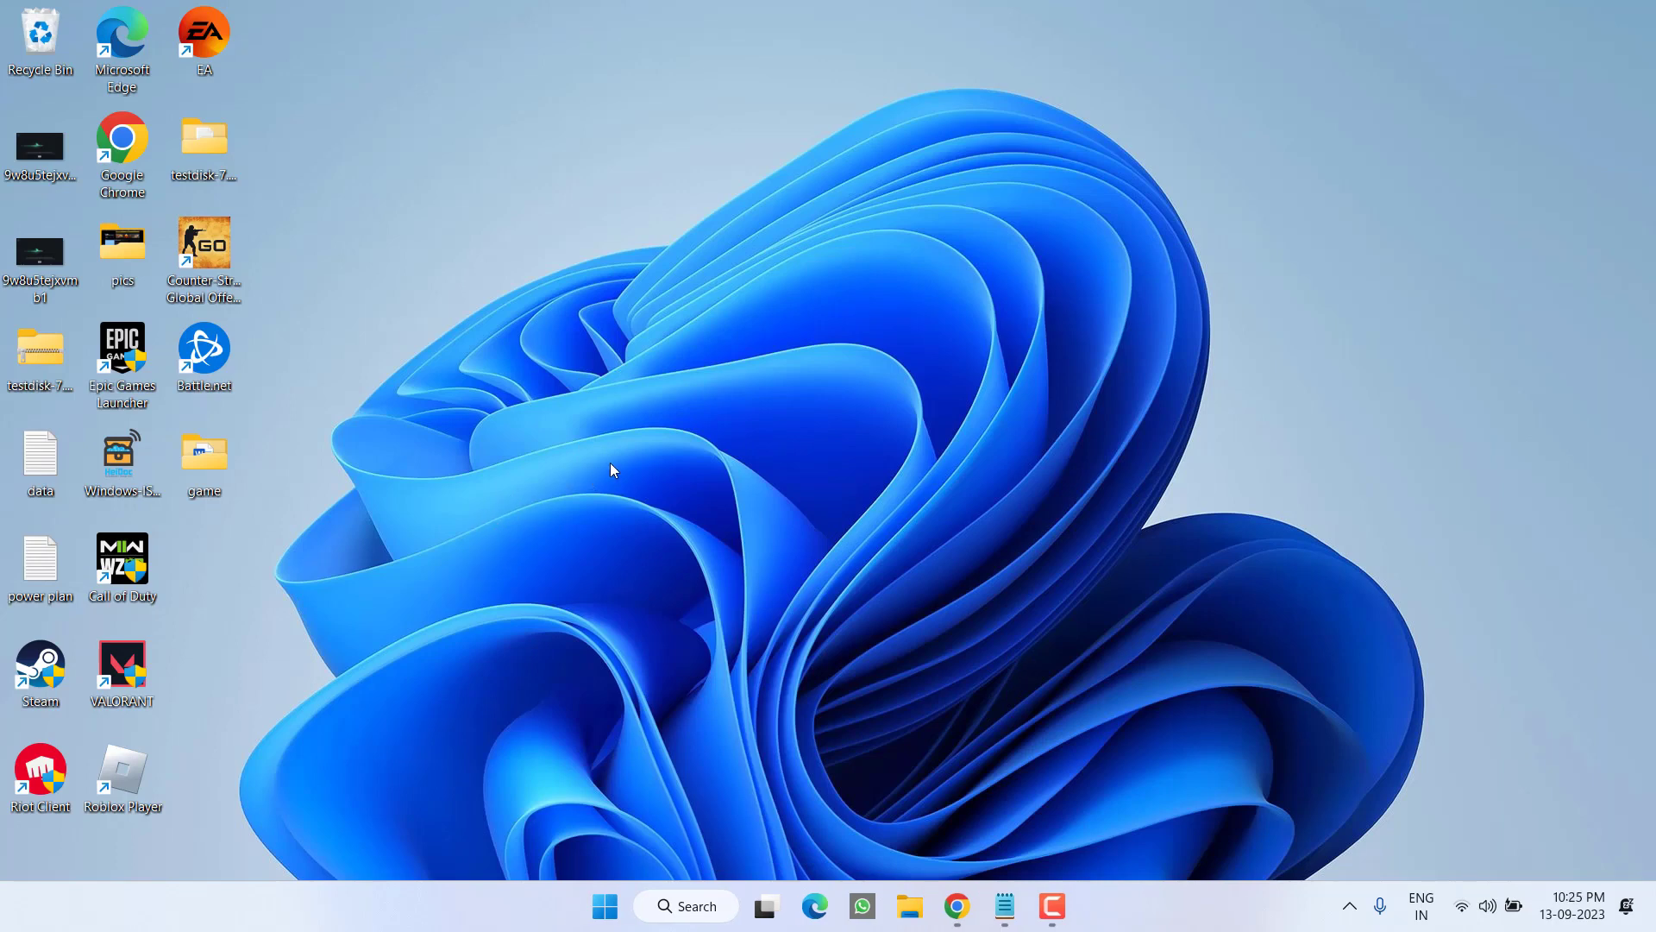
Step: Search for PowerShell and open Windows PowerShell as administrator
{"action": "left_click", "coordinate": [588, 910]}
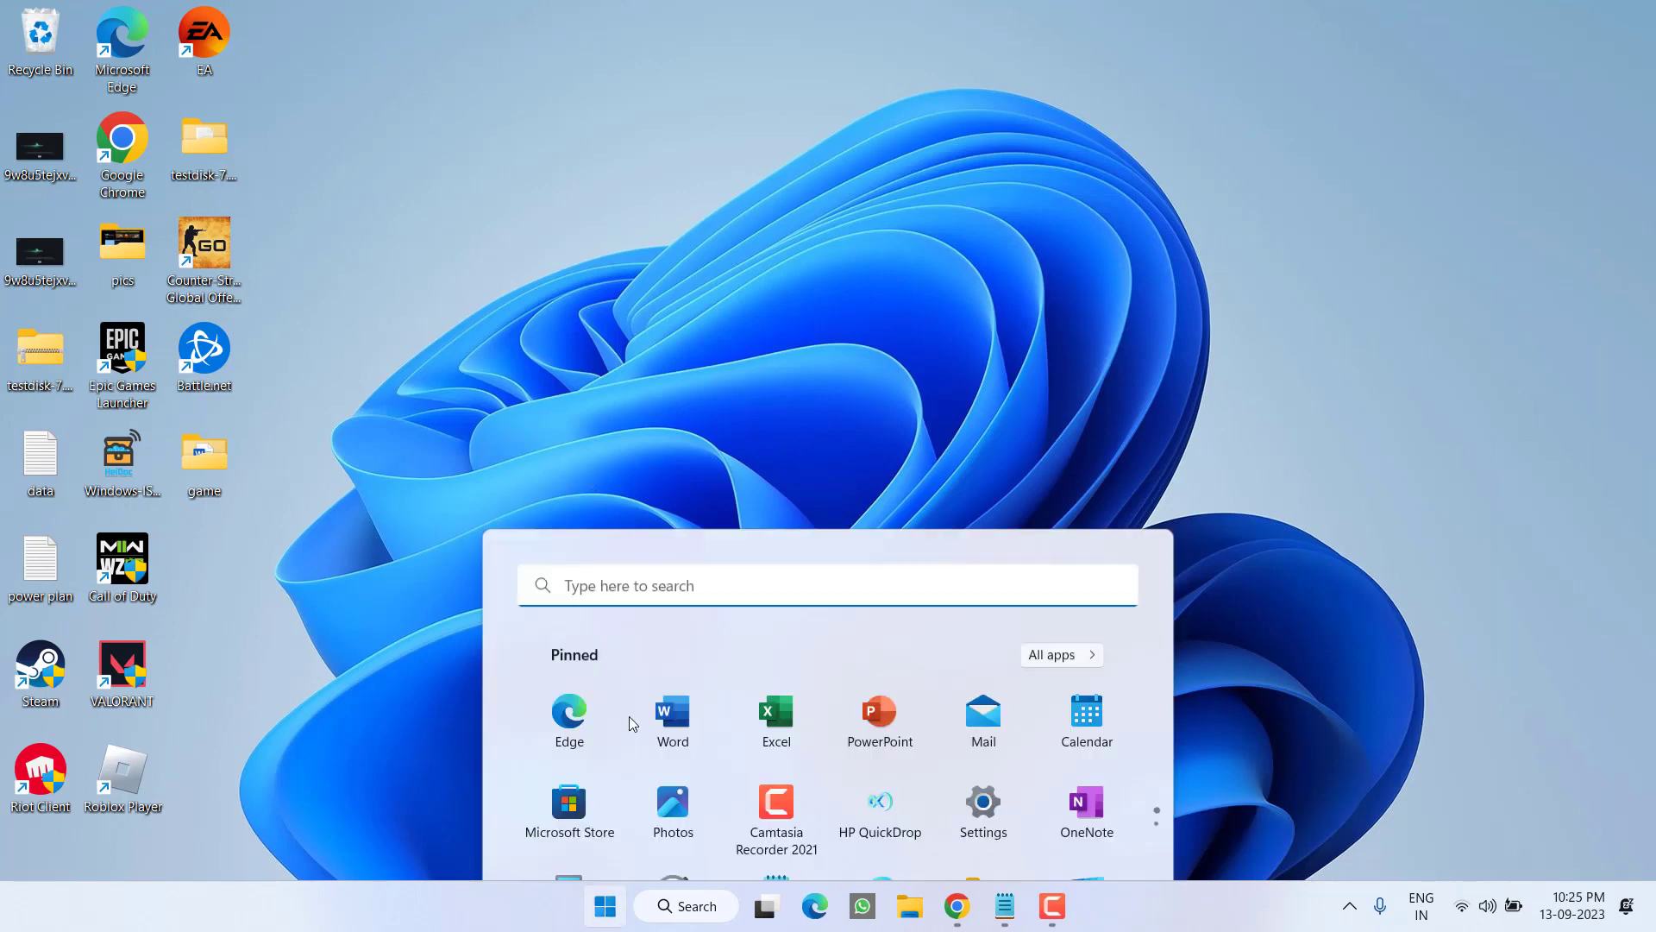
{"action": "type", "text": "power"}
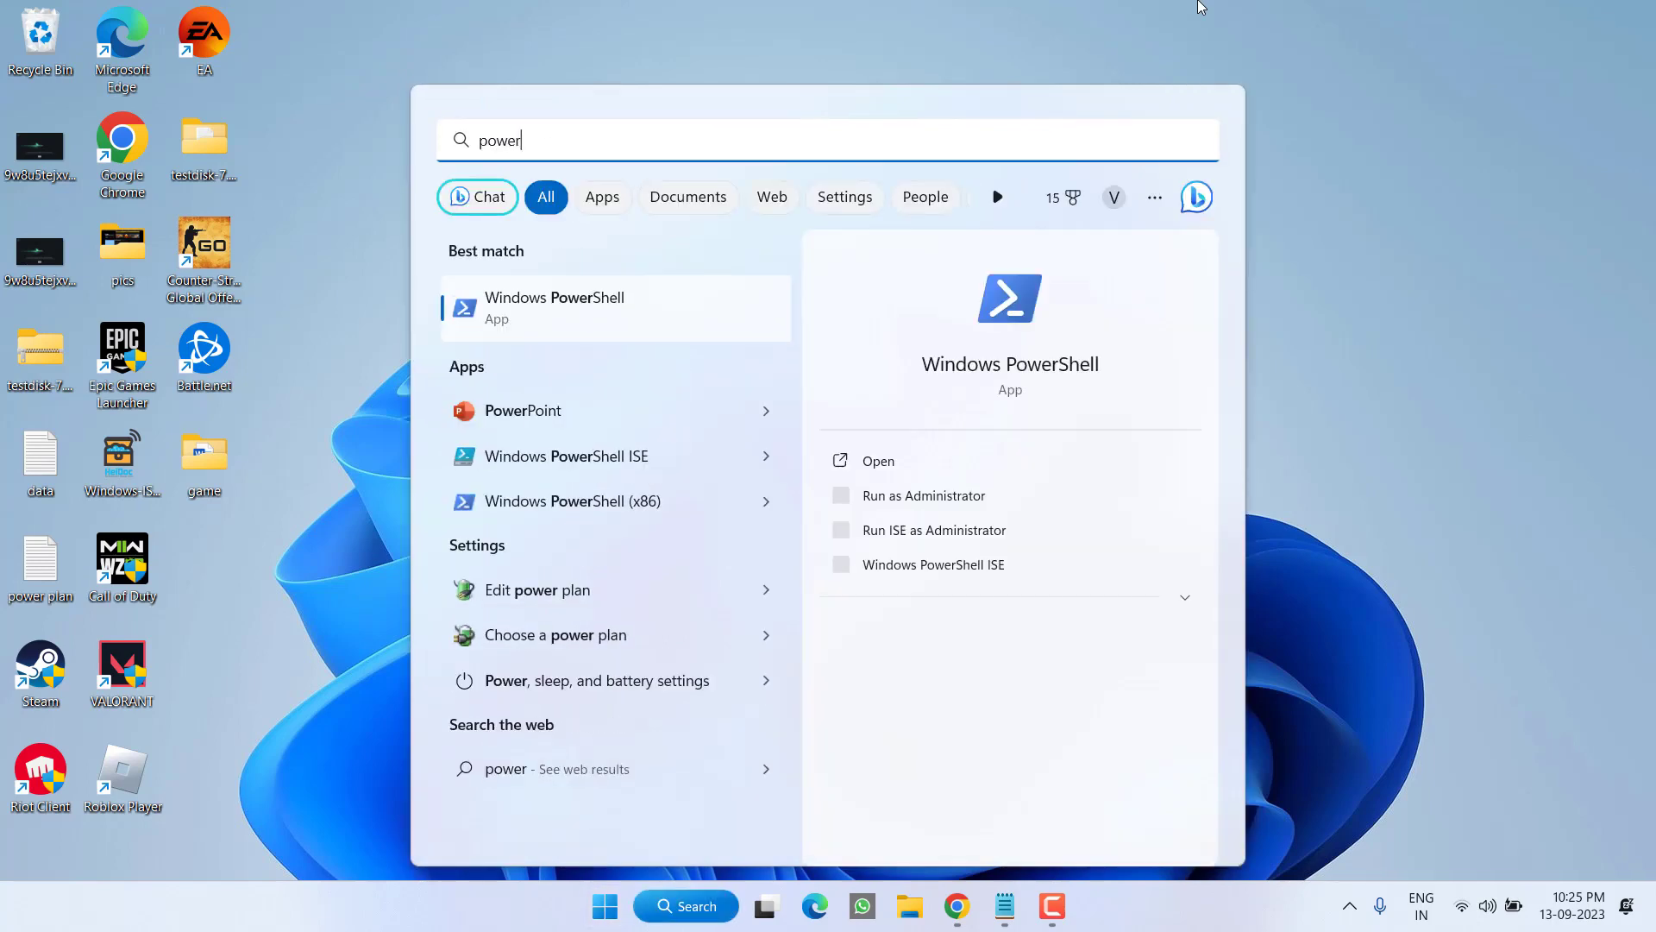
{"action": "left_click", "coordinate": [947, 499]}
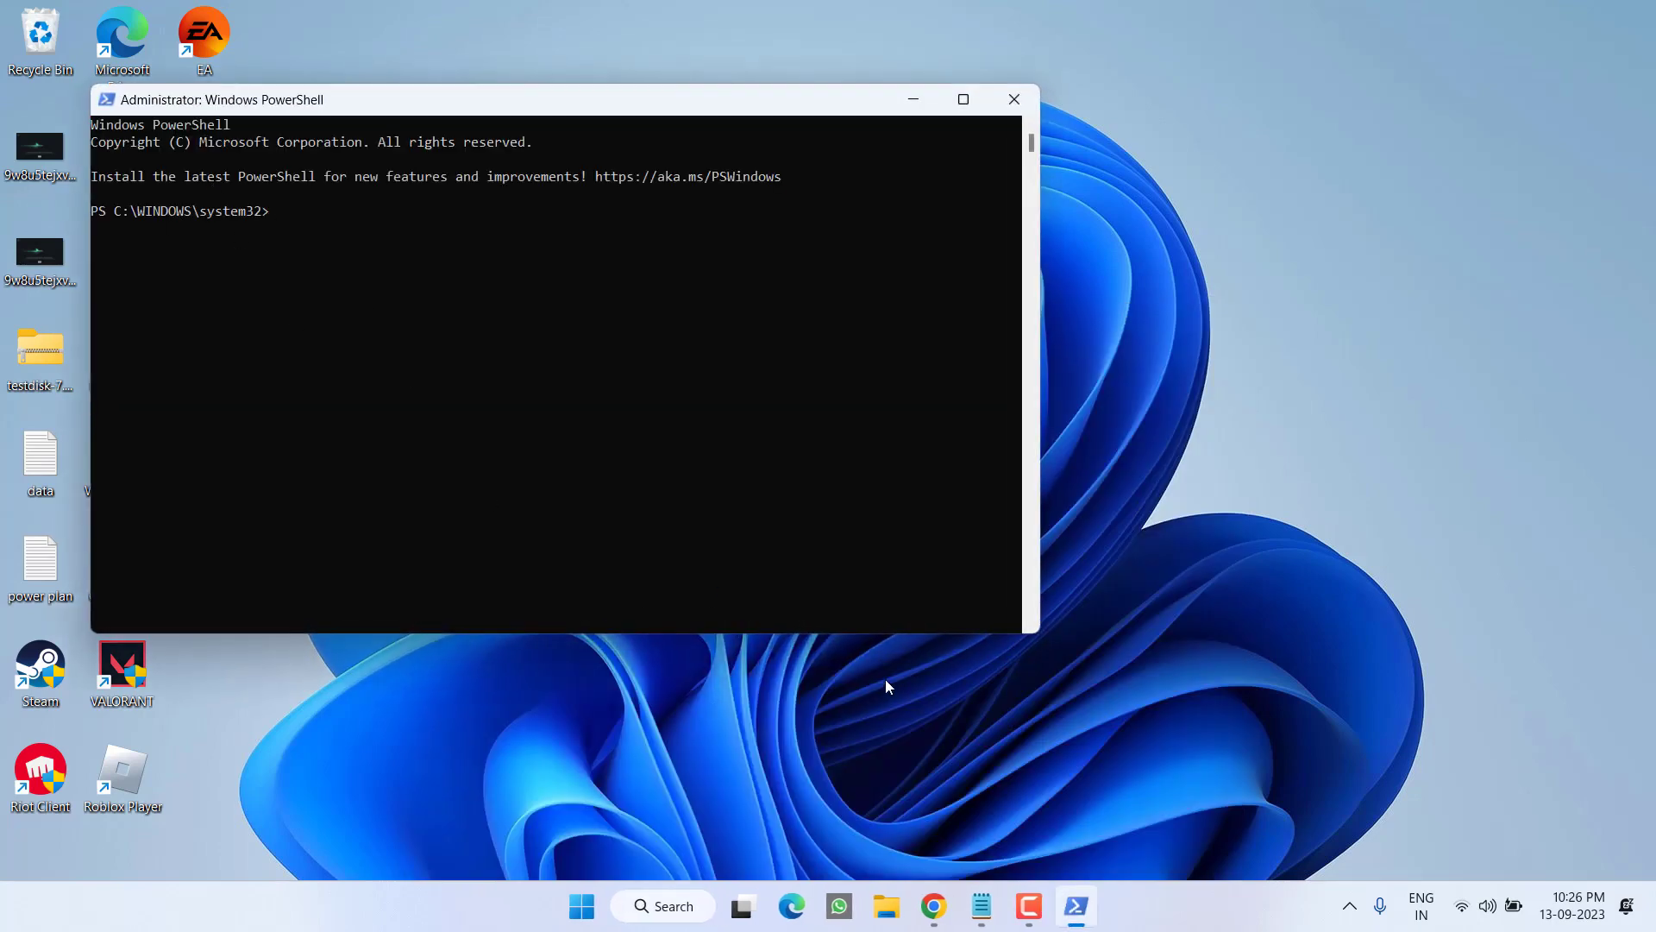
Step: Copy the command "get-appxpackage Microsoft.GamingServices | remove-AppxPackage -allusers" from the Notepad note and run it in PowerShell
{"action": "left_click", "coordinate": [979, 906]}
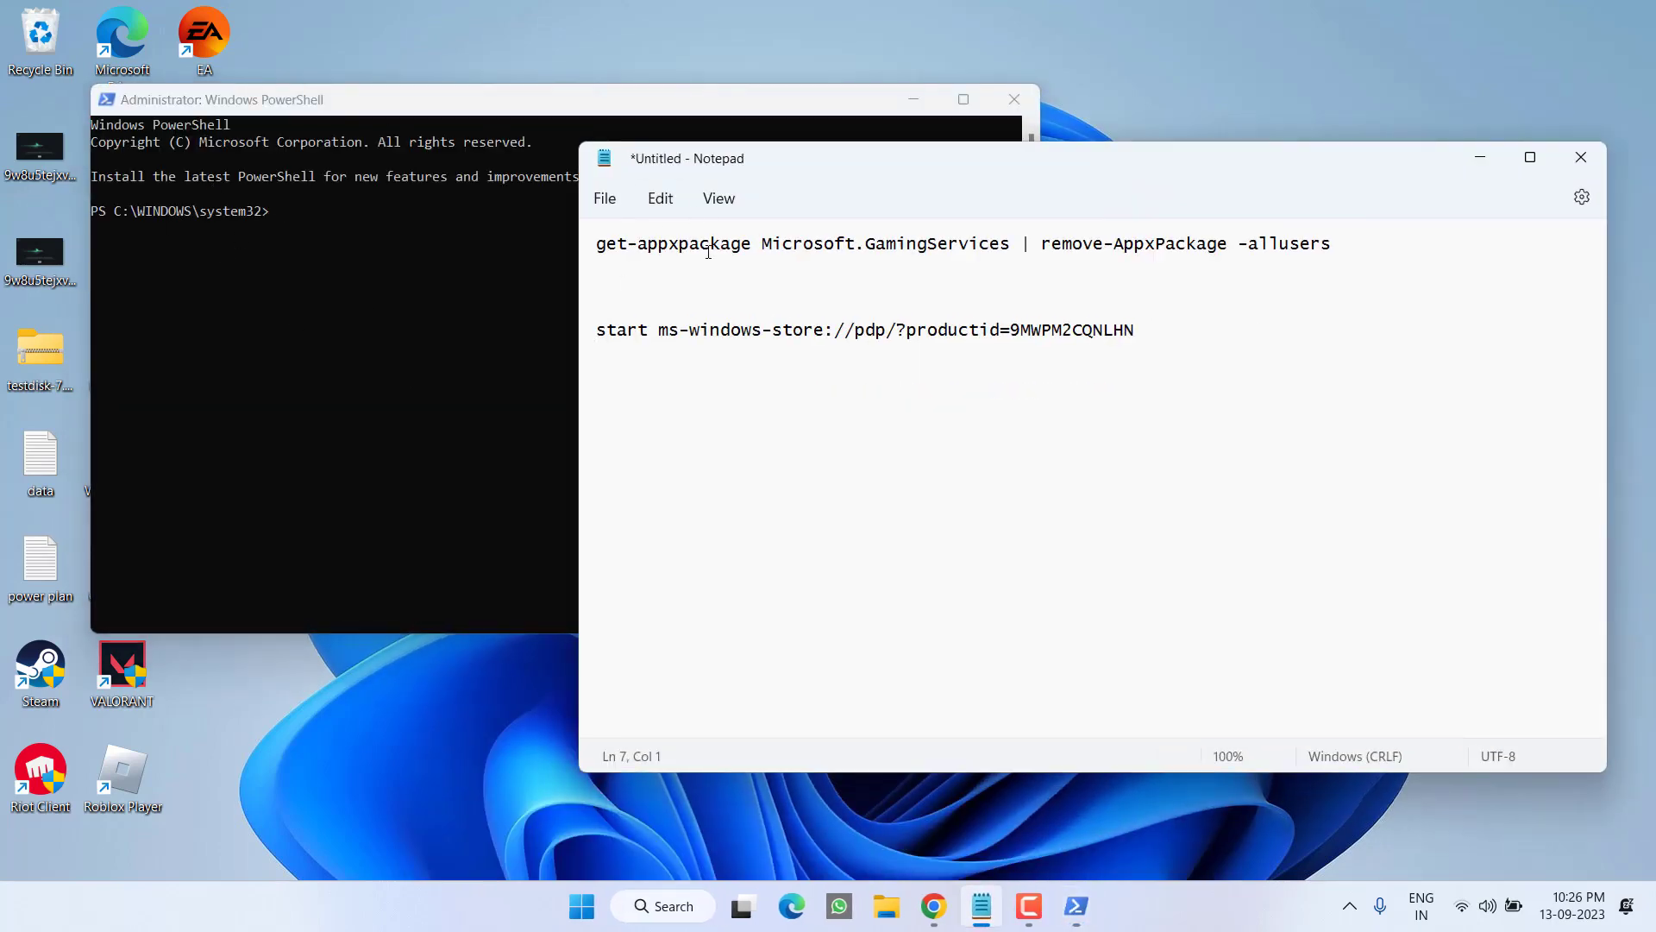
{"action": "left_click_drag", "start_coordinate": [1340, 252], "coordinate": [600, 248]}
{"action": "right_click", "coordinate": [620, 249]}
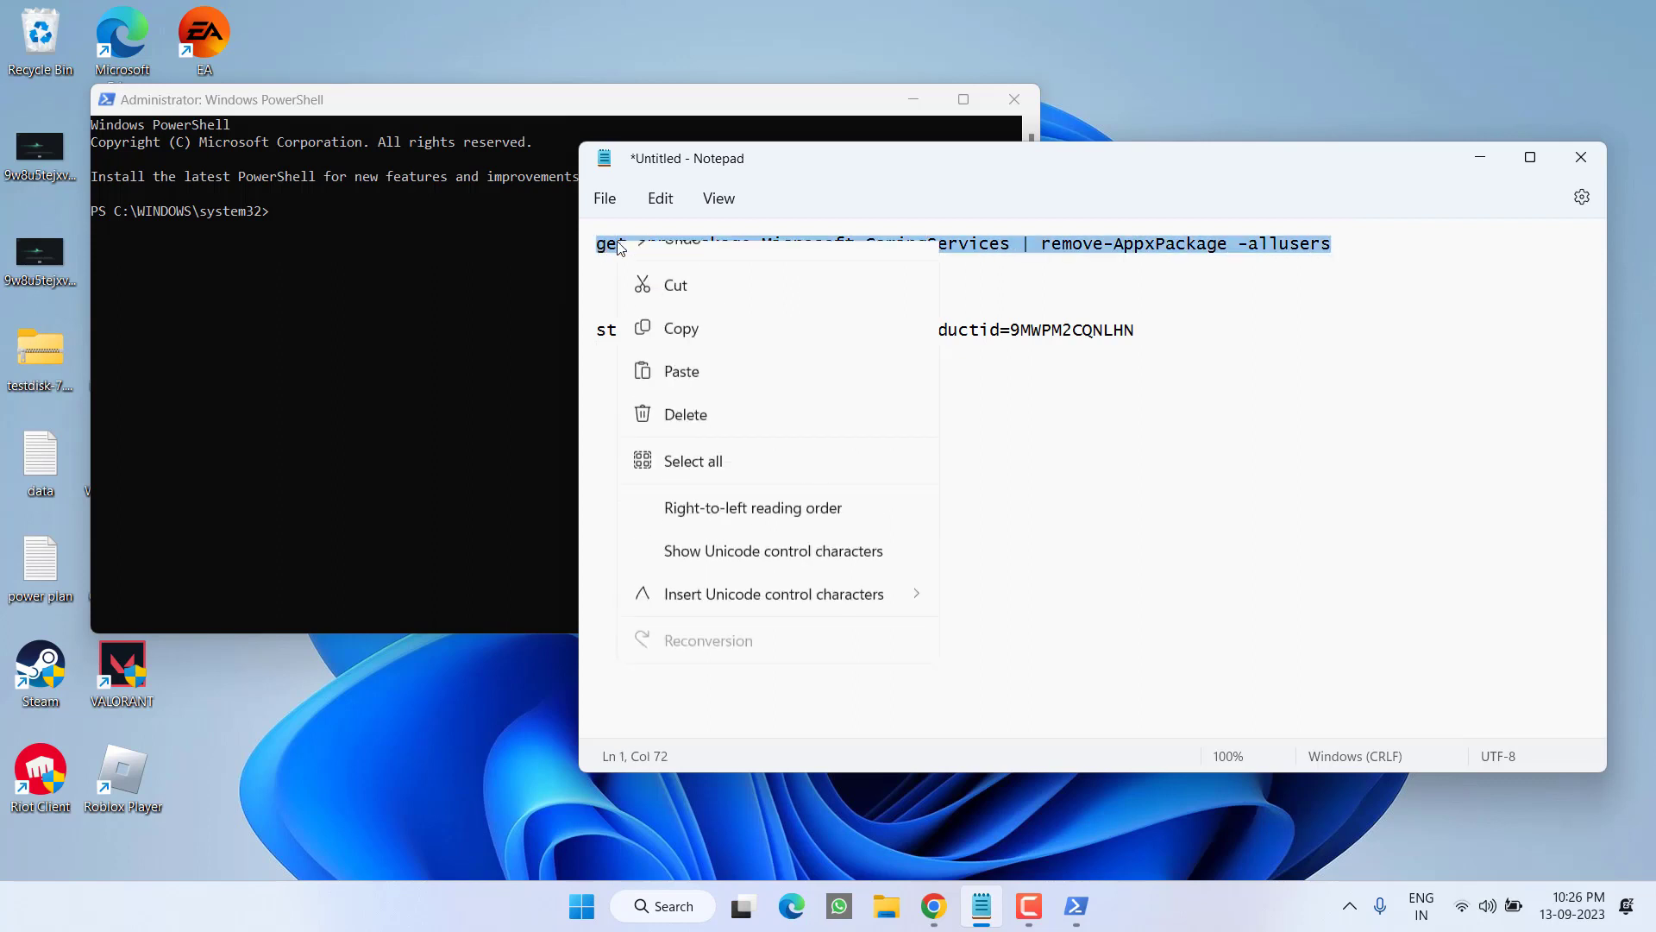
{"action": "left_click", "coordinate": [690, 355]}
{"action": "left_click", "coordinate": [313, 226]}
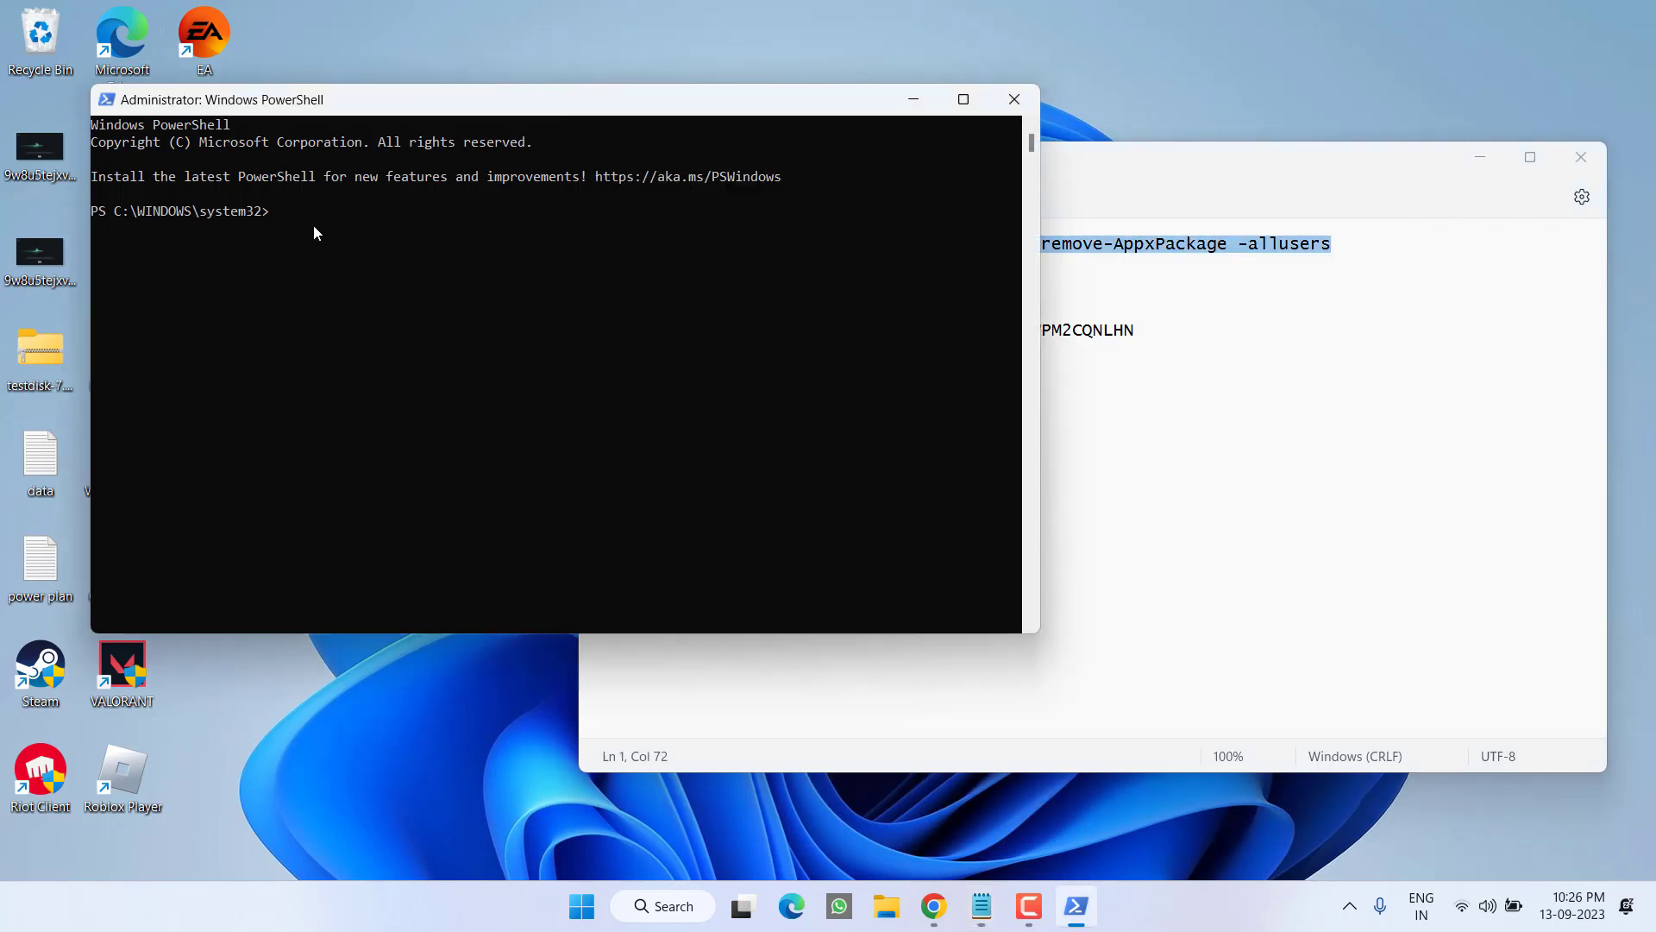
{"action": "key", "text": "ctrl+v"}
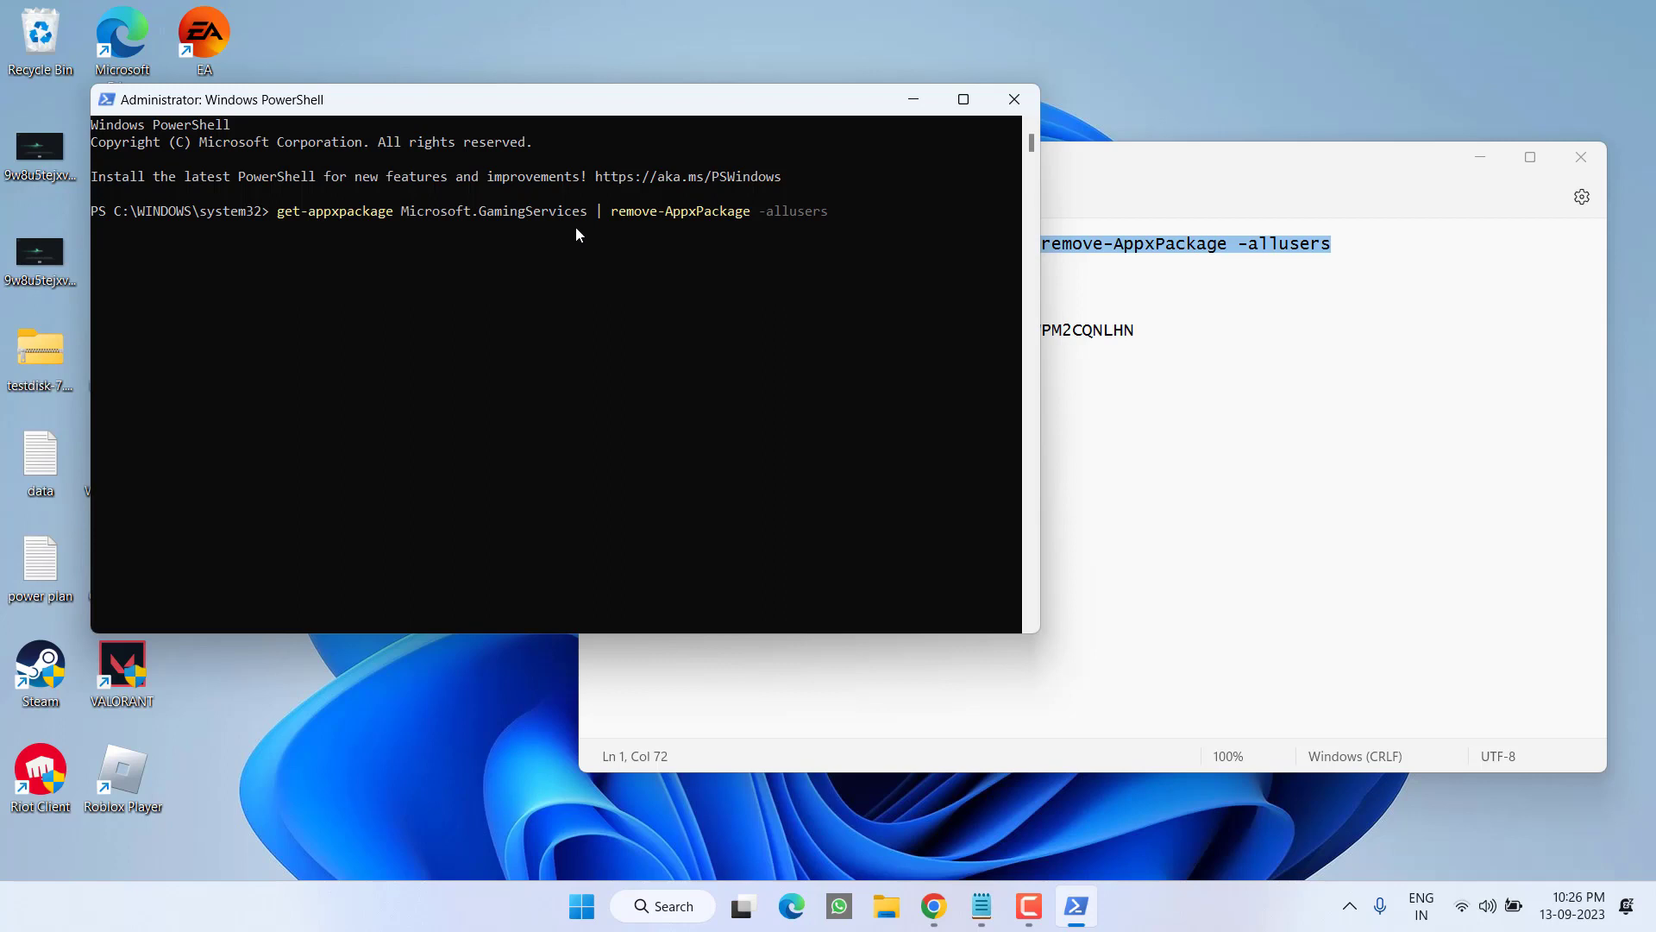
{"action": "key", "text": "Return"}
Step: Copy the command "start ms-windows-store://pdp/?productid=9MWPM2CQNLHN" from Notepad and run it in PowerShell
{"action": "left_click", "coordinate": [1153, 375]}
{"action": "left_click_drag", "start_coordinate": [1153, 327], "coordinate": [610, 330]}
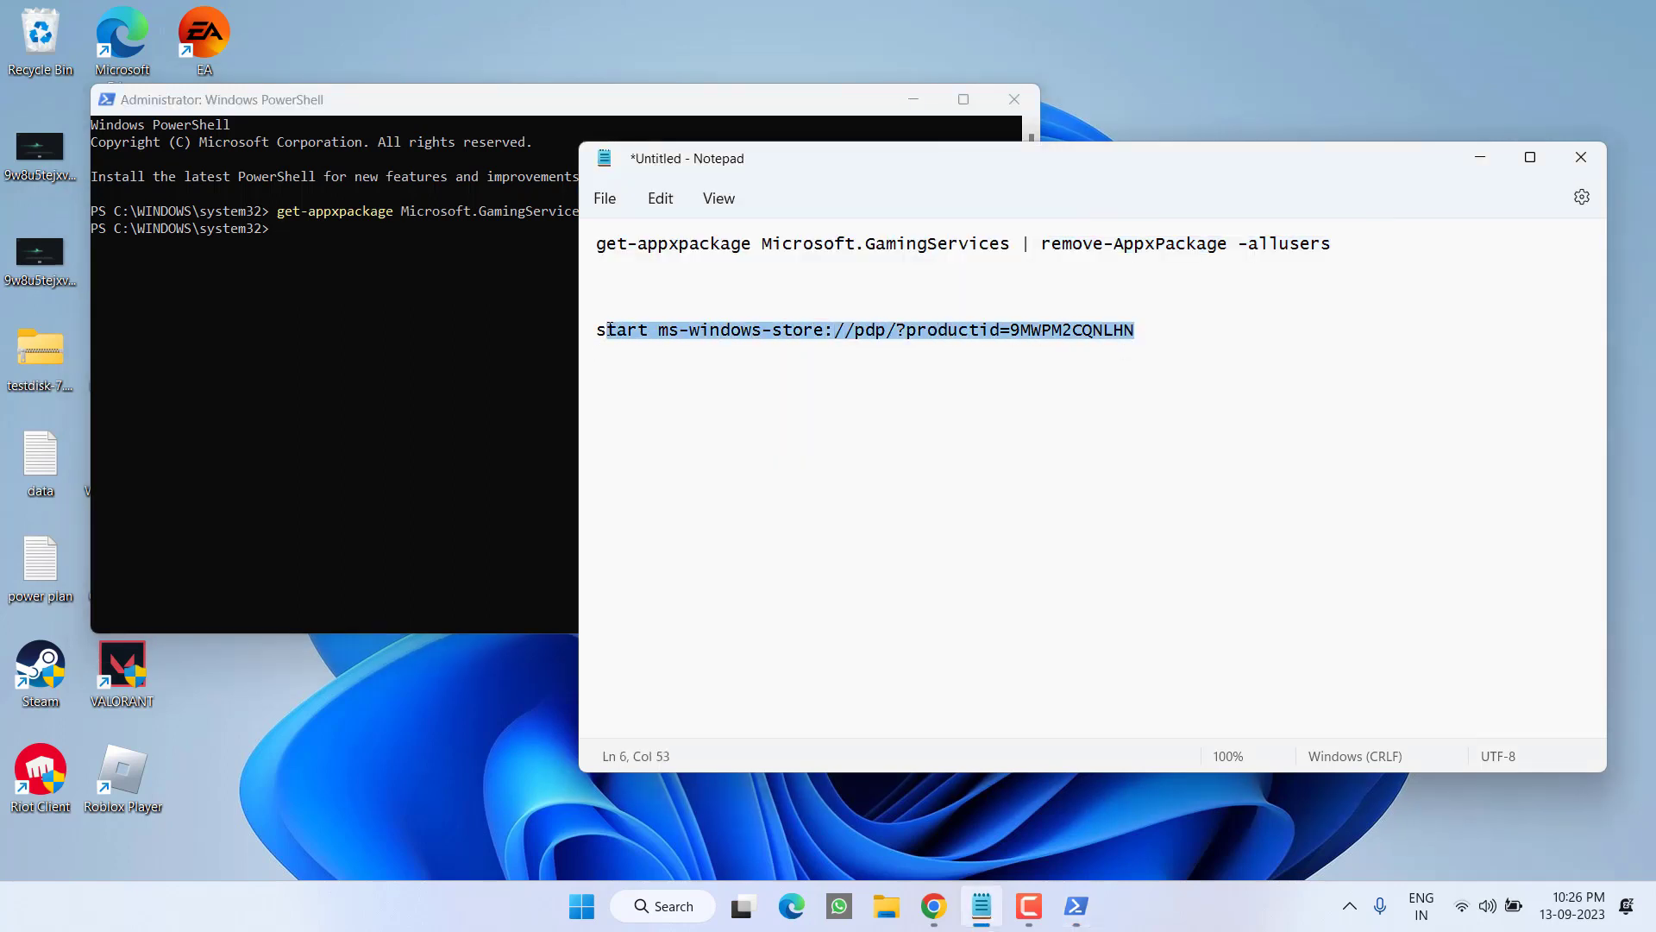
{"action": "right_click", "coordinate": [601, 333]}
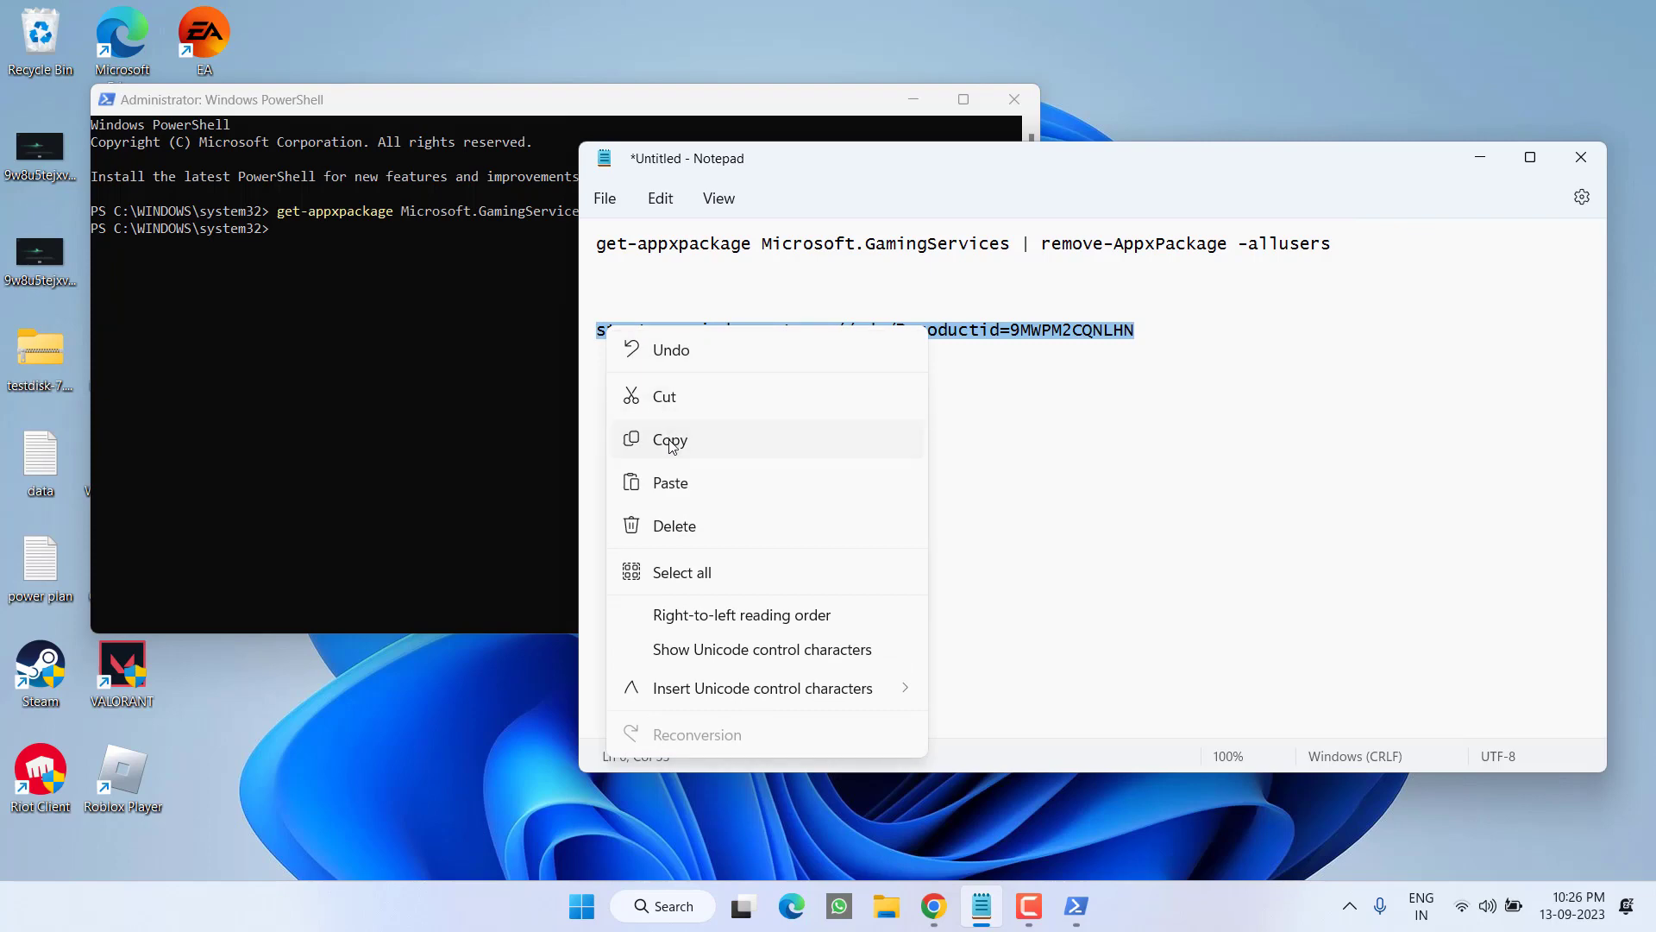
{"action": "left_click", "coordinate": [669, 437]}
{"action": "left_click", "coordinate": [425, 293]}
{"action": "key", "text": "ctrl+v"}
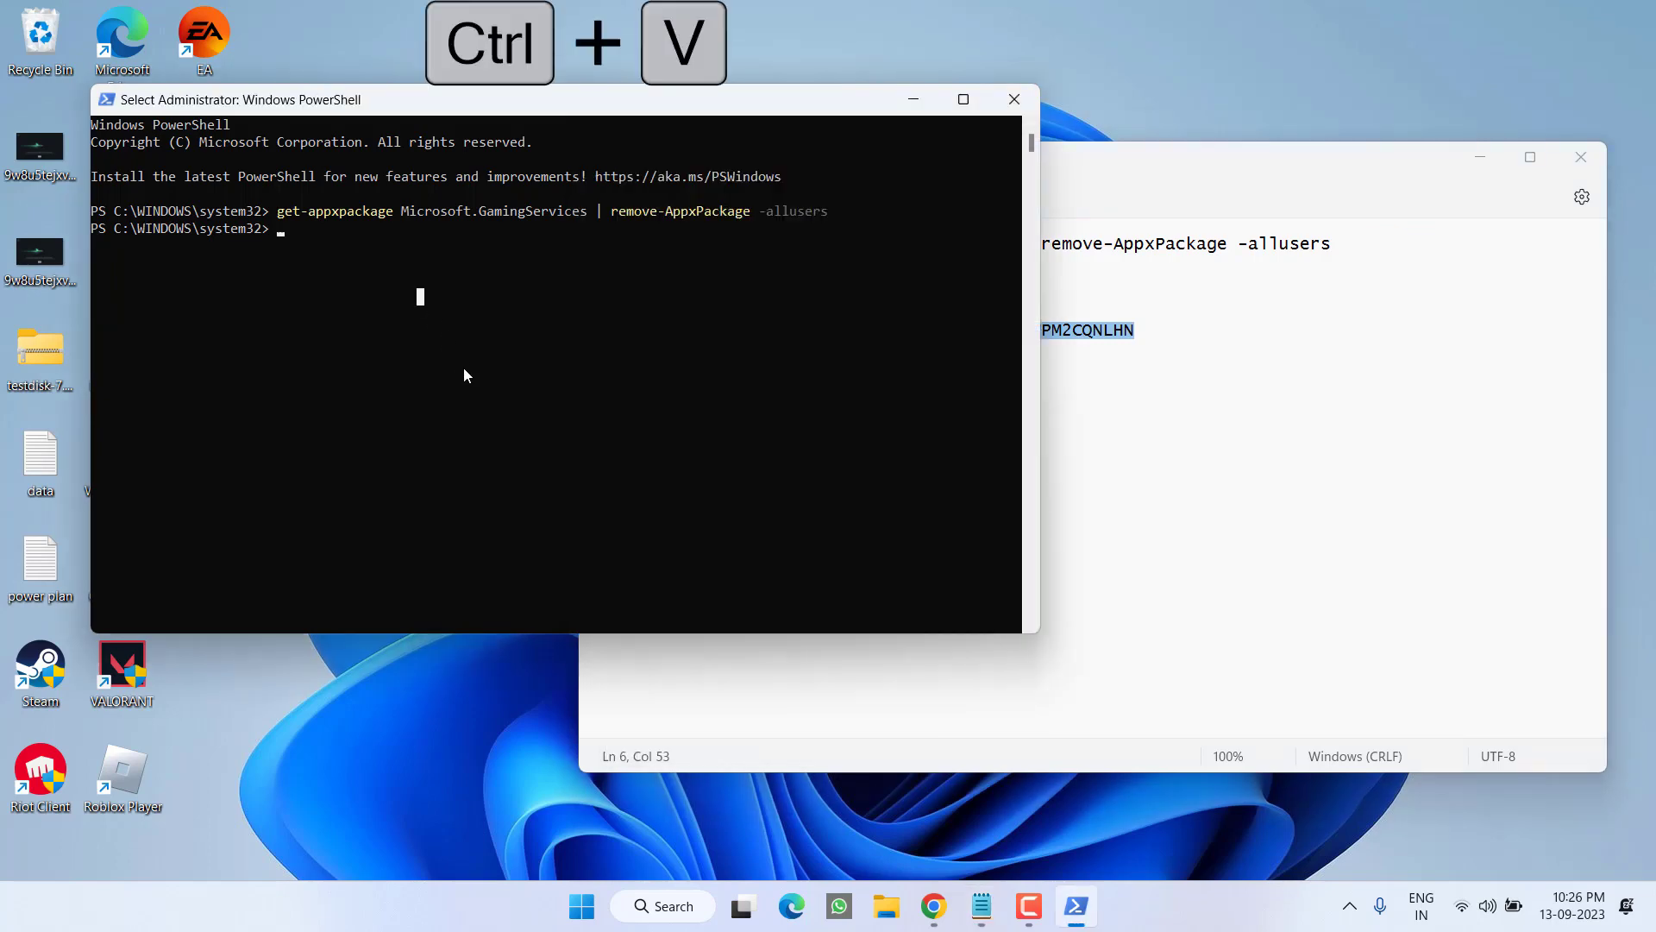
{"action": "key", "text": "Return"}
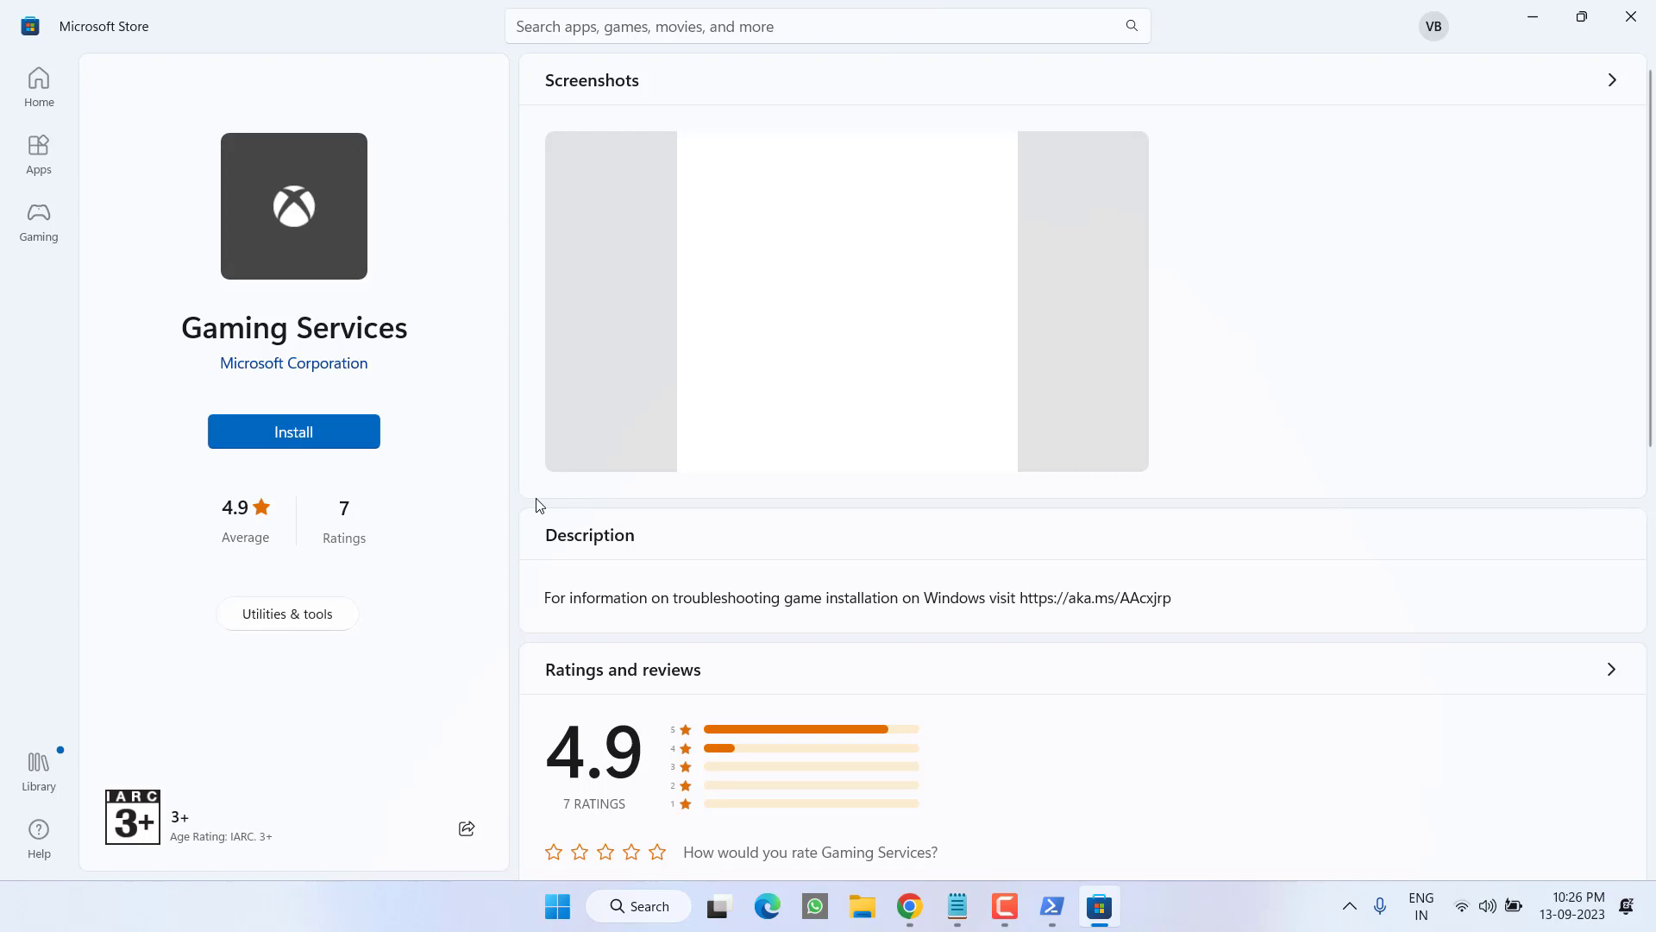
Step: Install Gaming Services from the Microsoft Store, close the Store and PowerShell, and minimize Notepad
{"action": "left_click", "coordinate": [276, 434]}
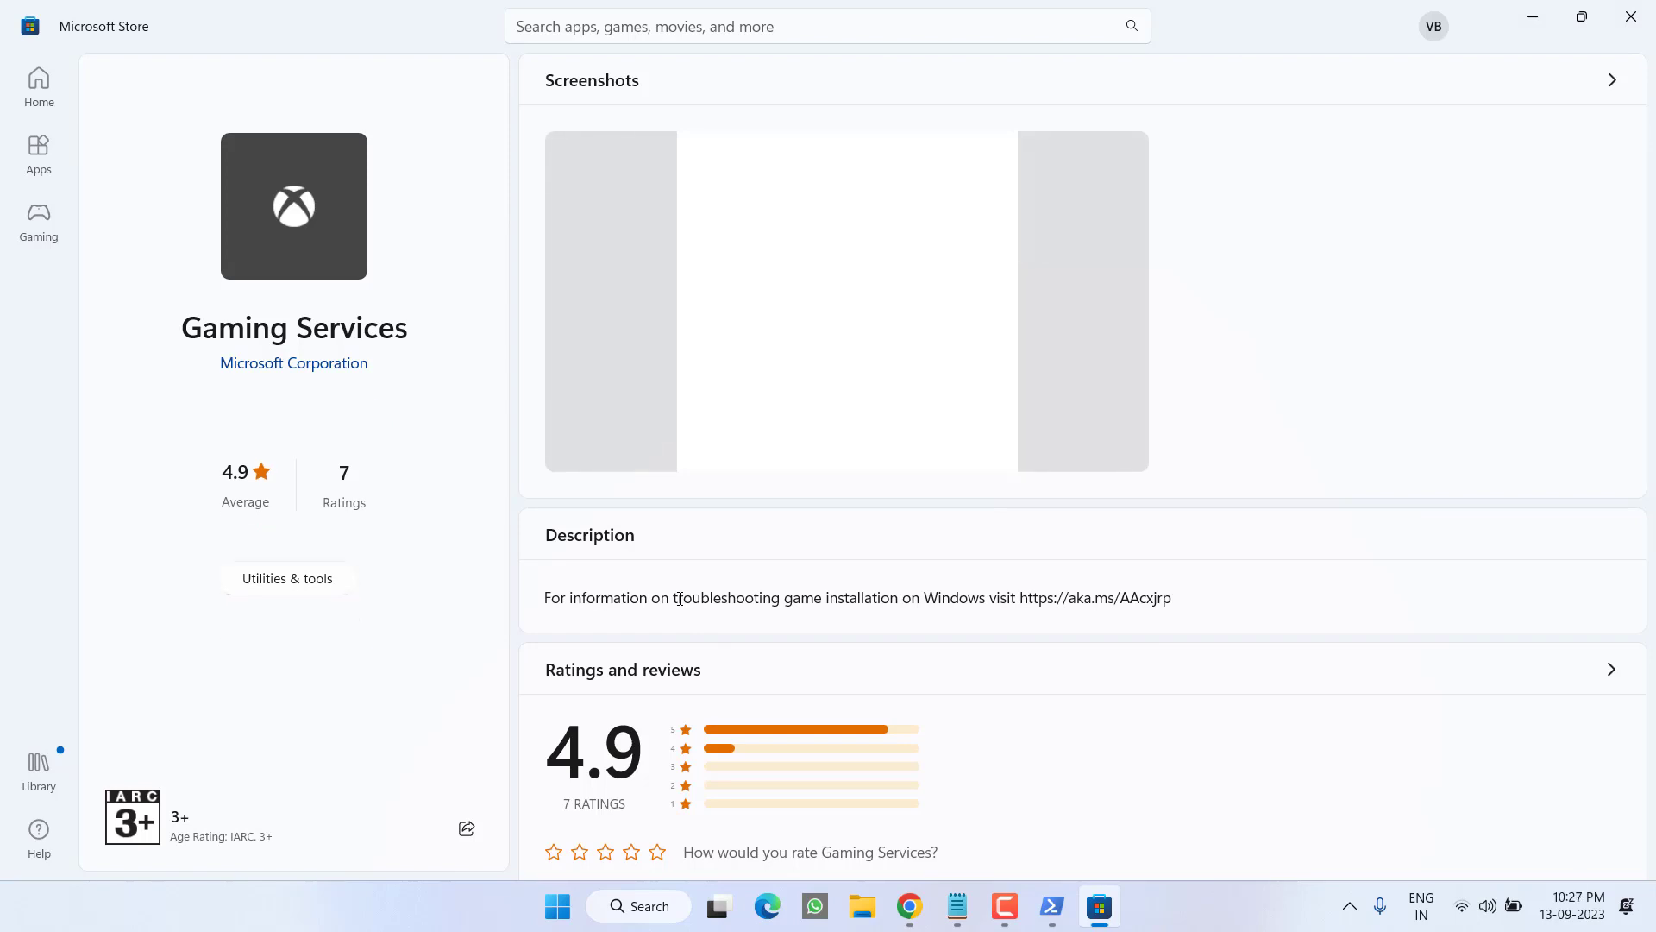
{"action": "left_click", "coordinate": [1649, 5]}
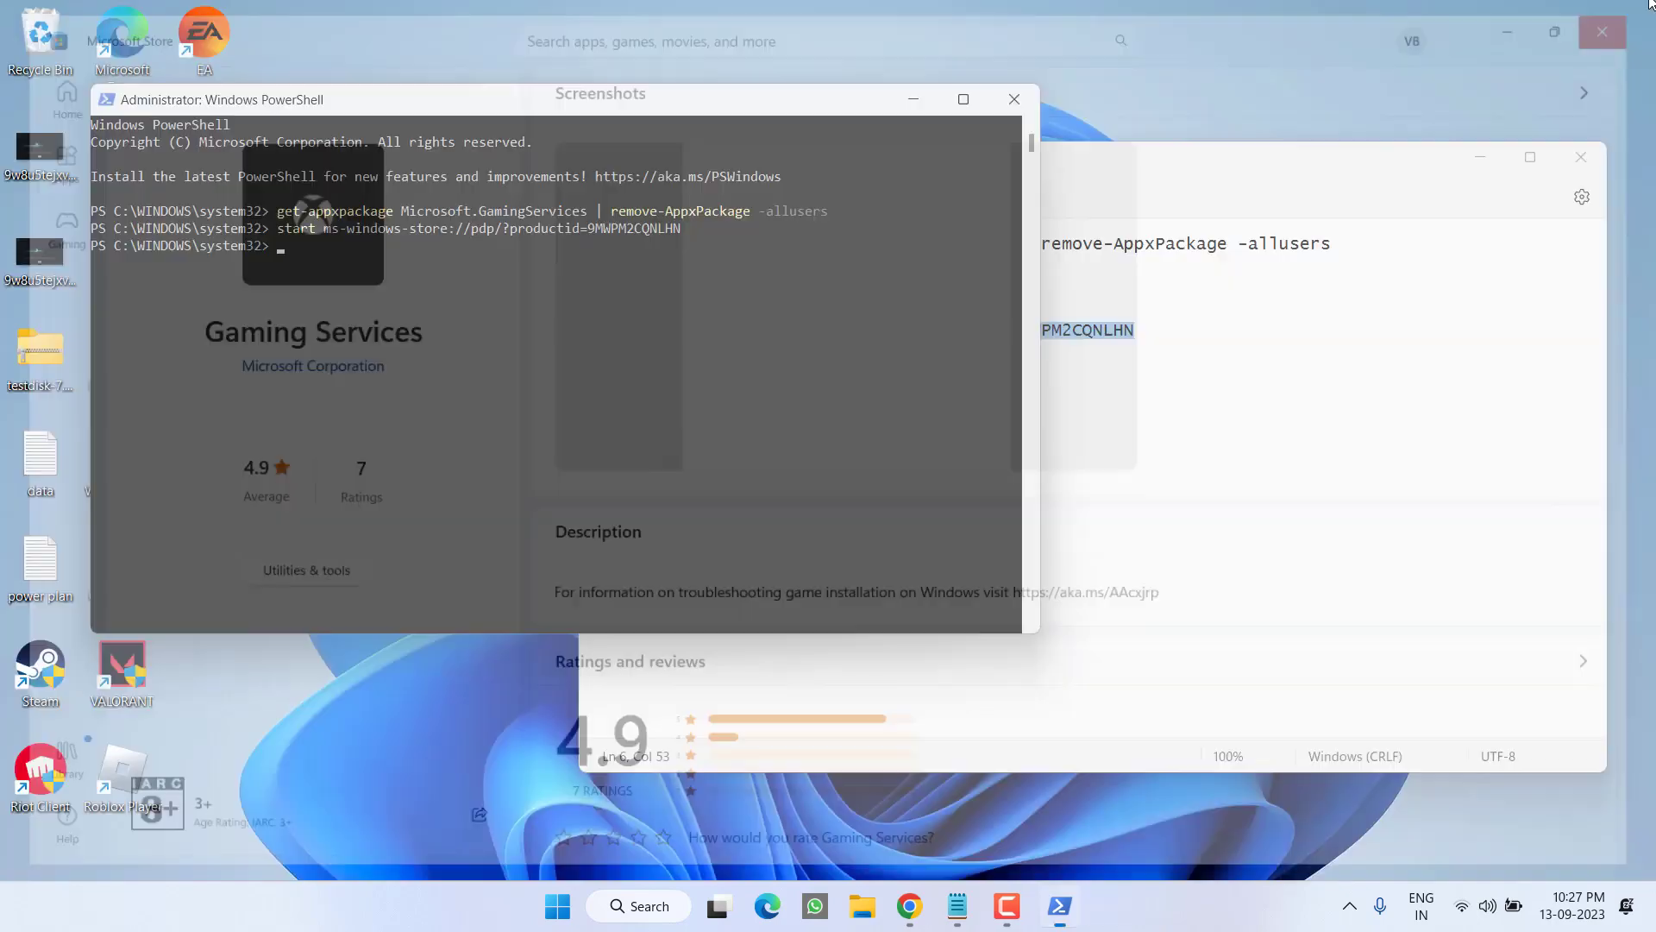
{"action": "left_click", "coordinate": [1013, 100]}
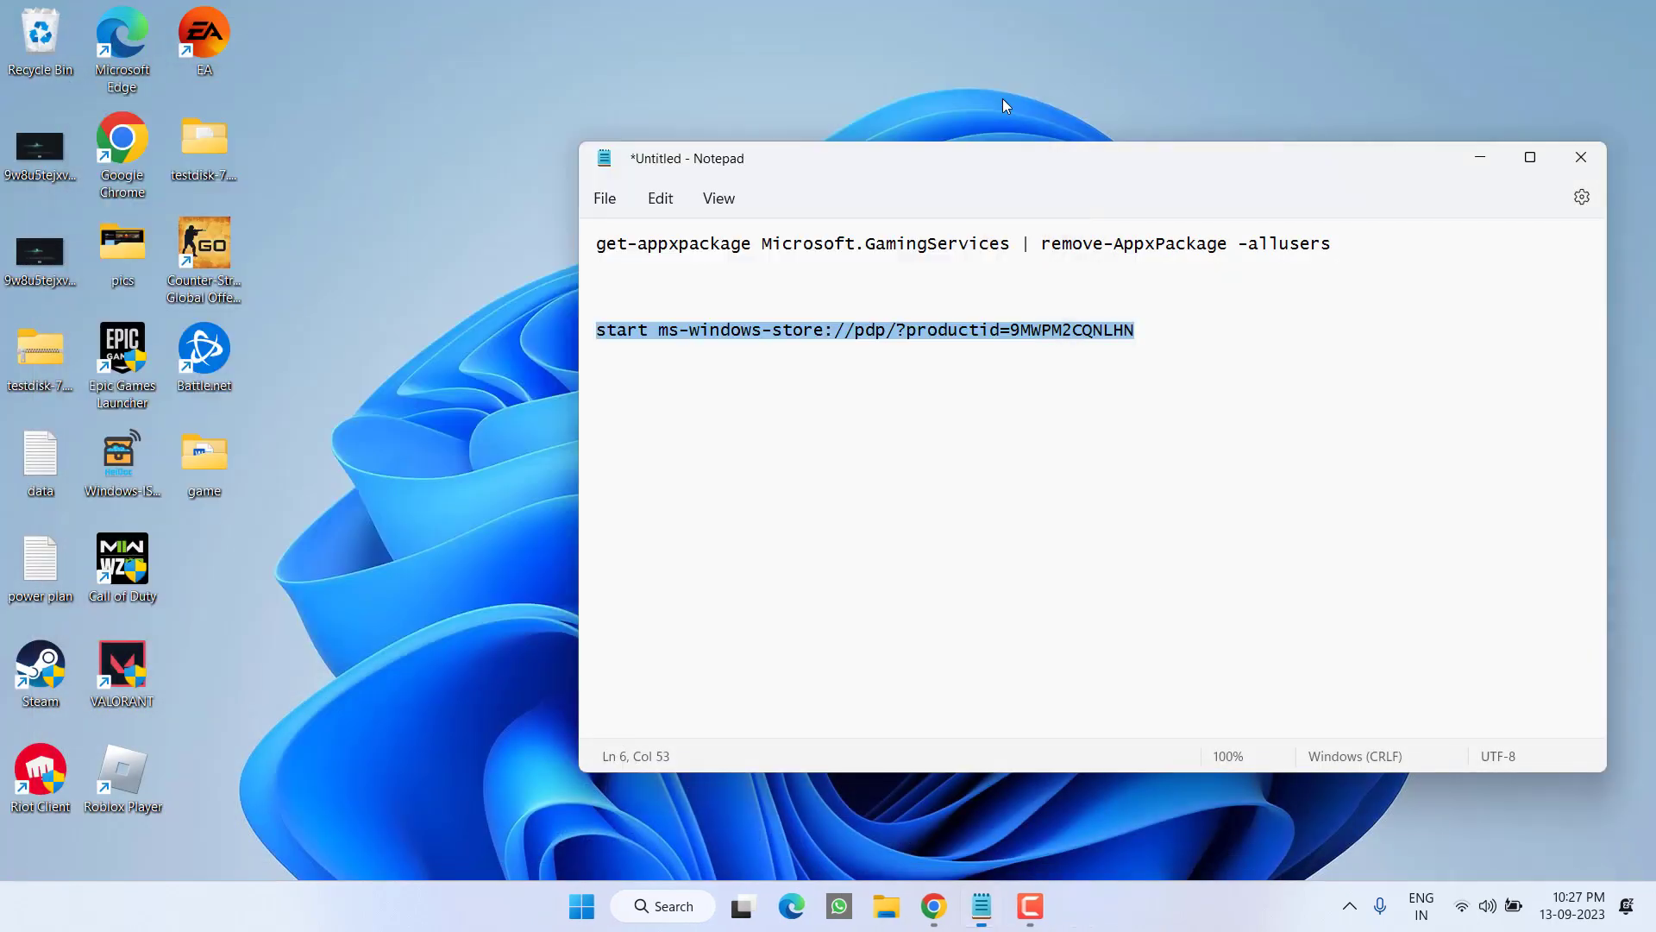
{"action": "left_click", "coordinate": [1487, 160]}
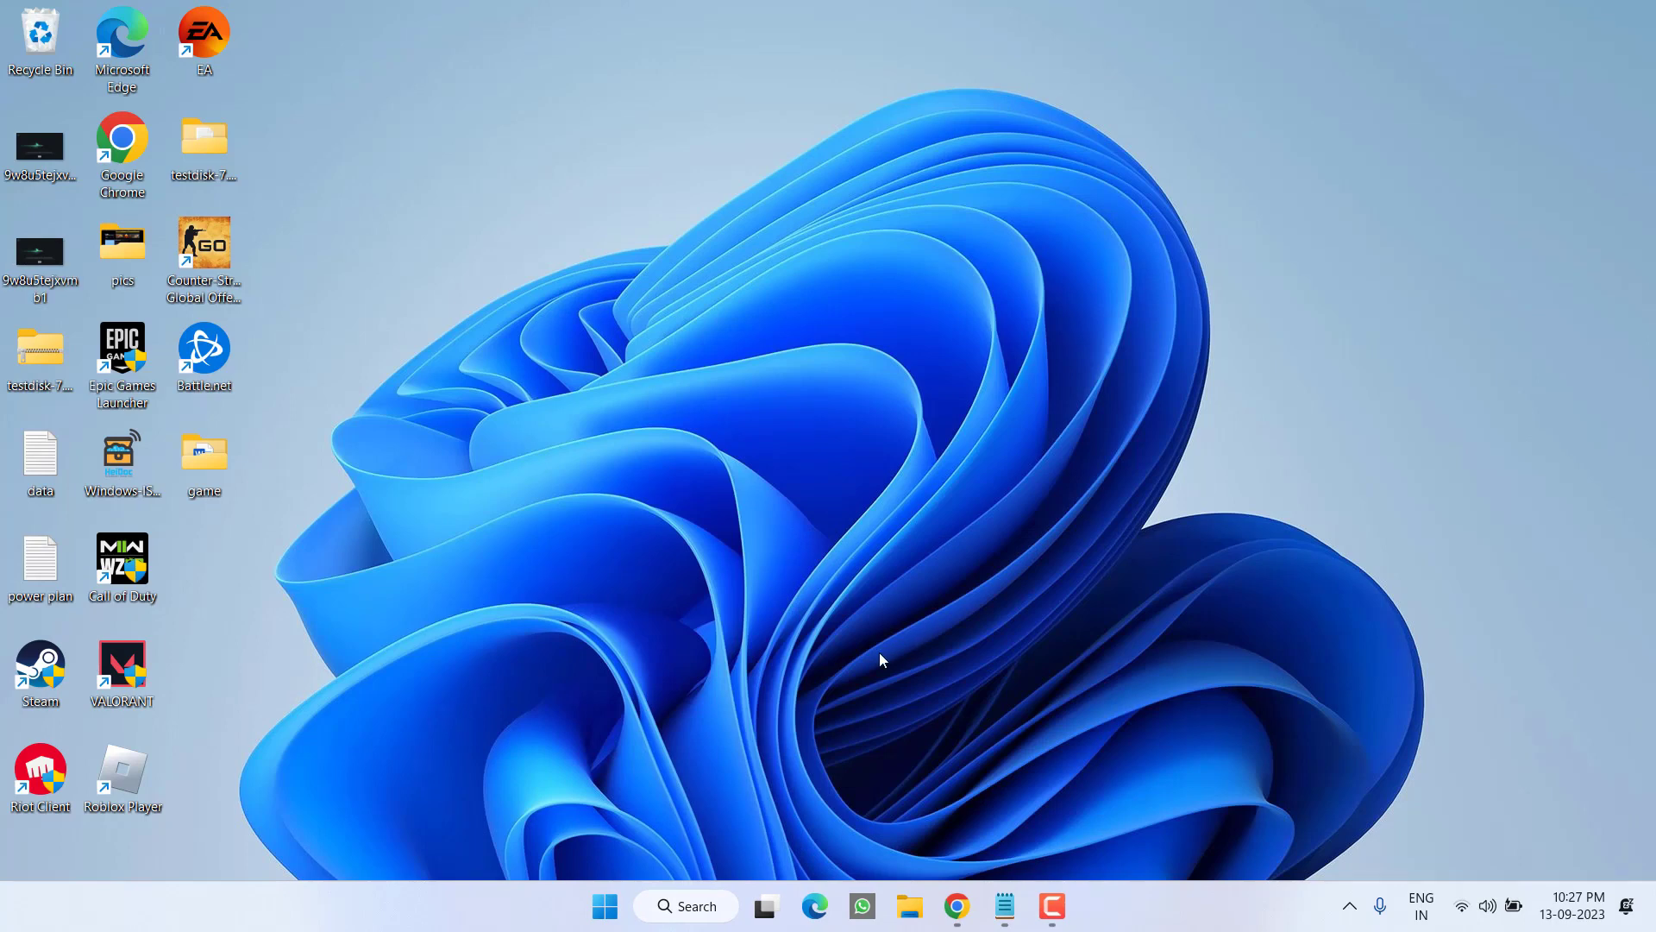
Step: Switch to Chrome to read the cloud gaming wait time notice on the Xbox support page, and minimize the browser
{"action": "left_click", "coordinate": [959, 912]}
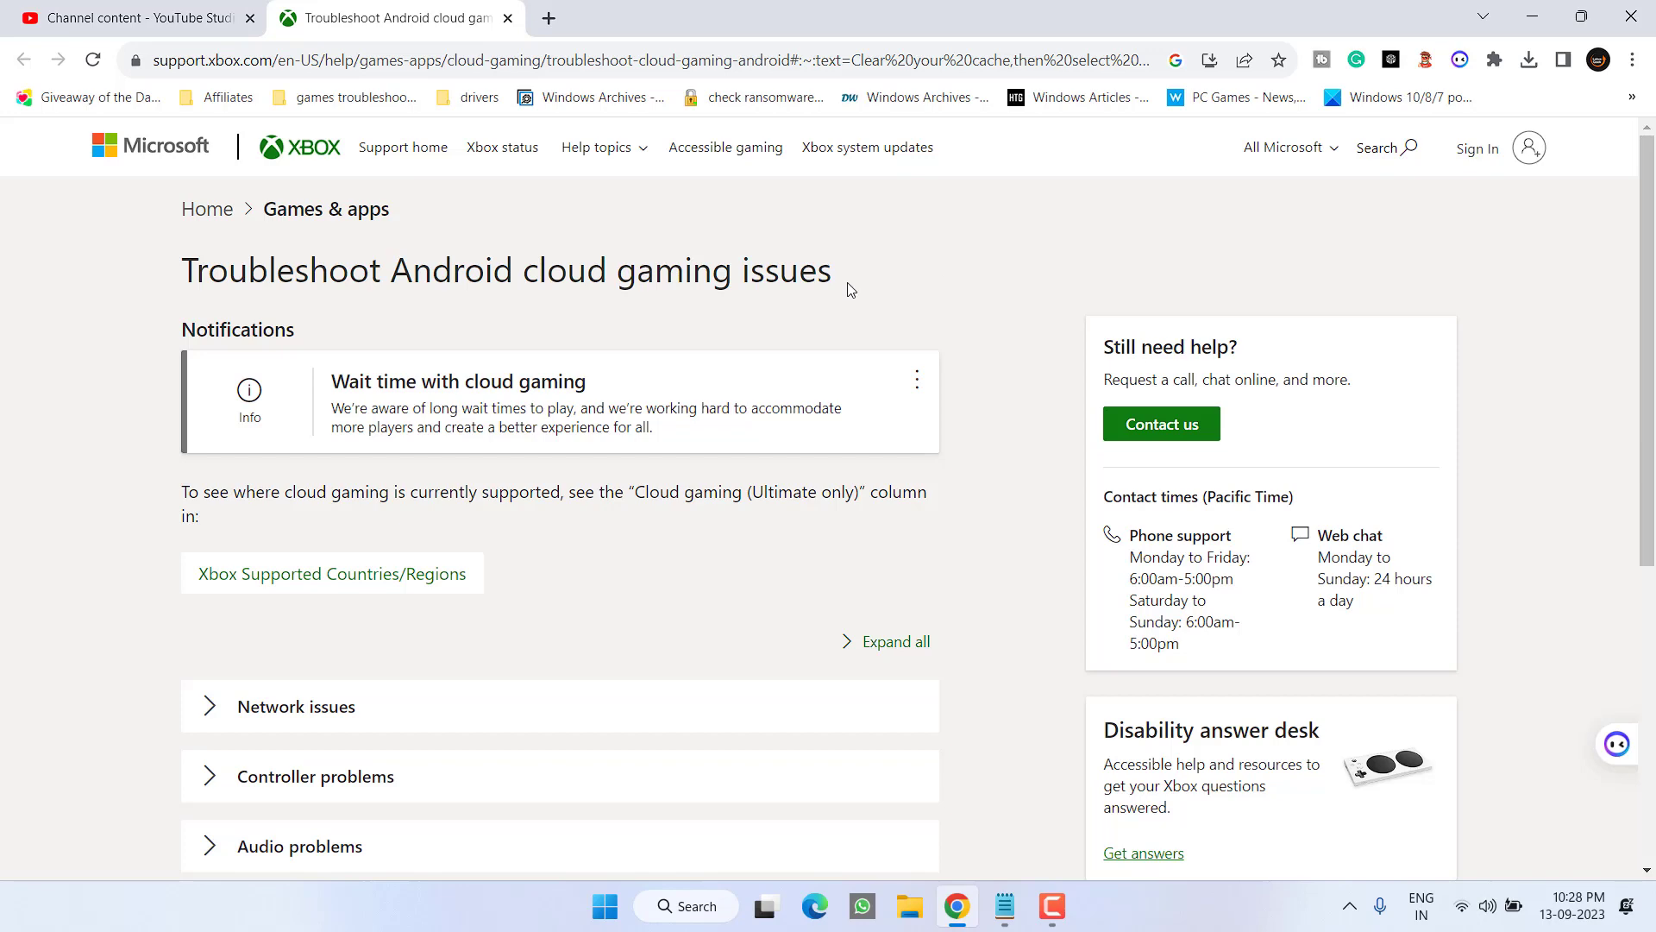
{"action": "left_click", "coordinate": [1532, 18]}
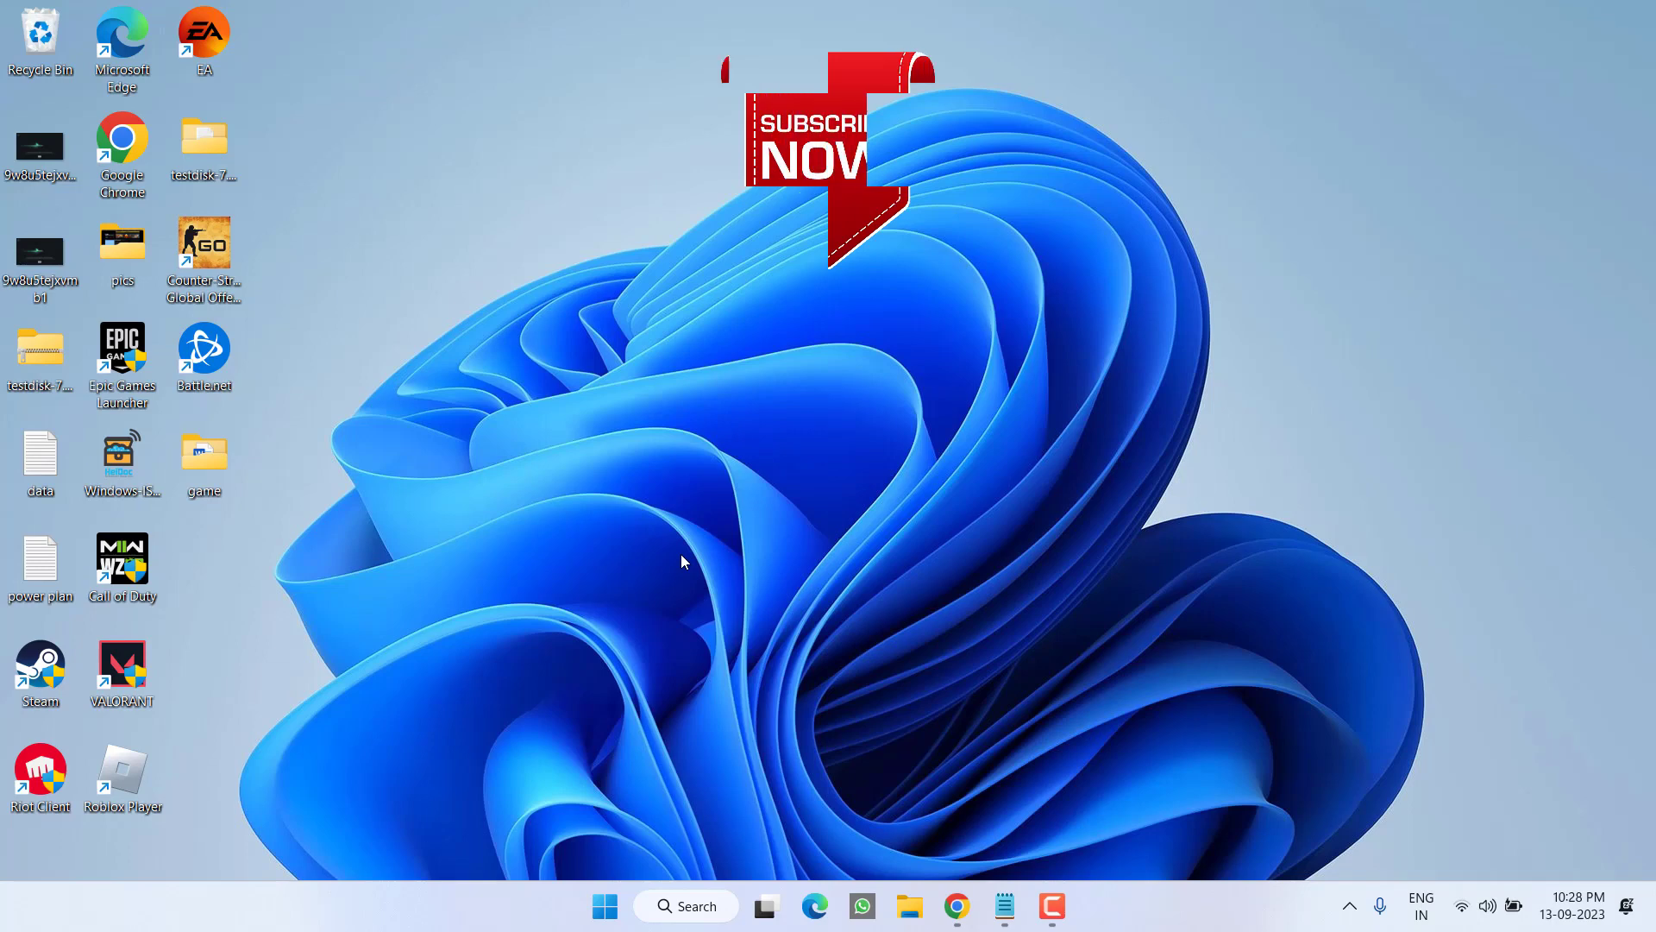